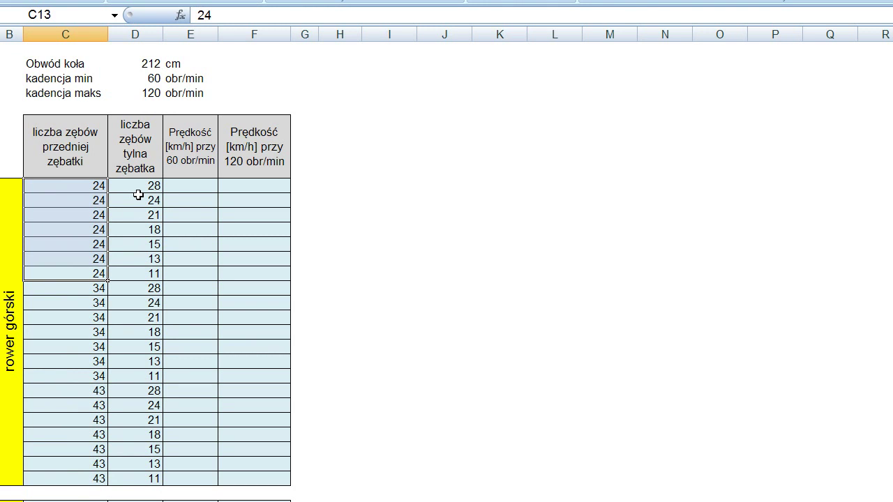
# Review the front and rear tooth counts in C7:D27, the wheel circumference and cadences in D2:D4, and the first speed cell
pyautogui.click(131, 264)
pyautogui.moveTo(84, 188); pyautogui.dragTo(131, 479)
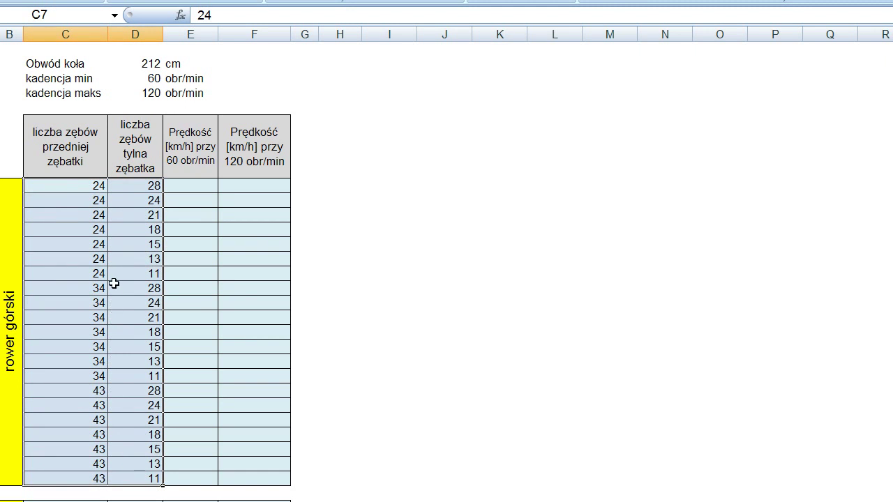
pyautogui.click(89, 257)
pyautogui.click(135, 256)
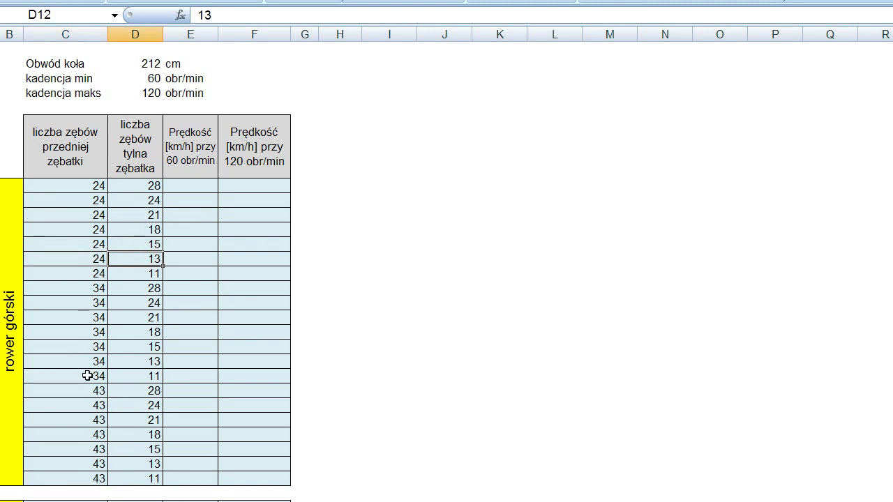
pyautogui.click(92, 346)
pyautogui.click(132, 346)
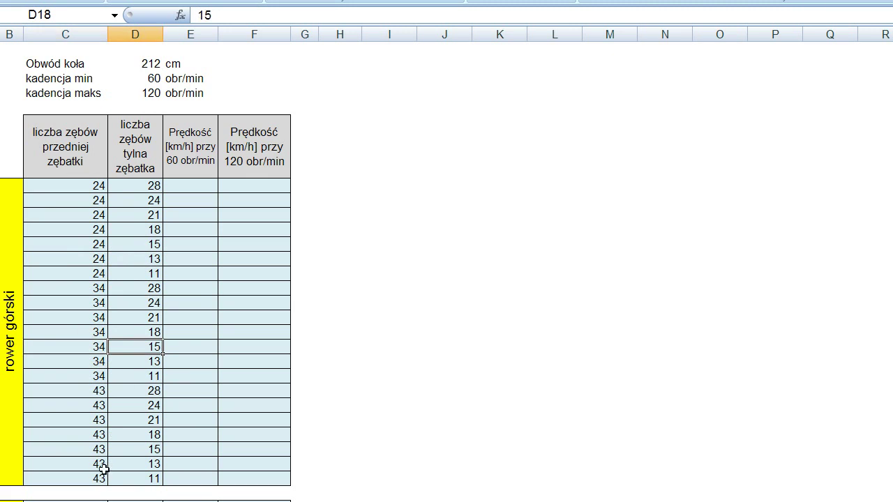
pyautogui.click(92, 480)
pyautogui.click(125, 480)
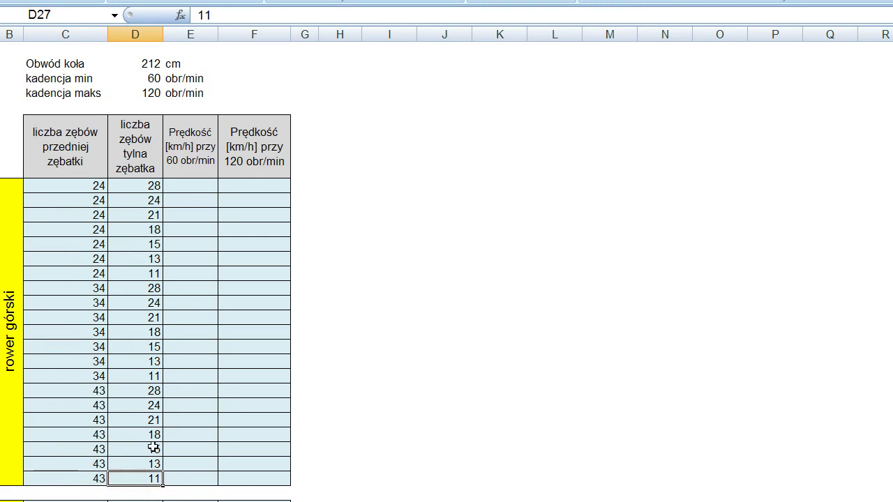
pyautogui.click(135, 64)
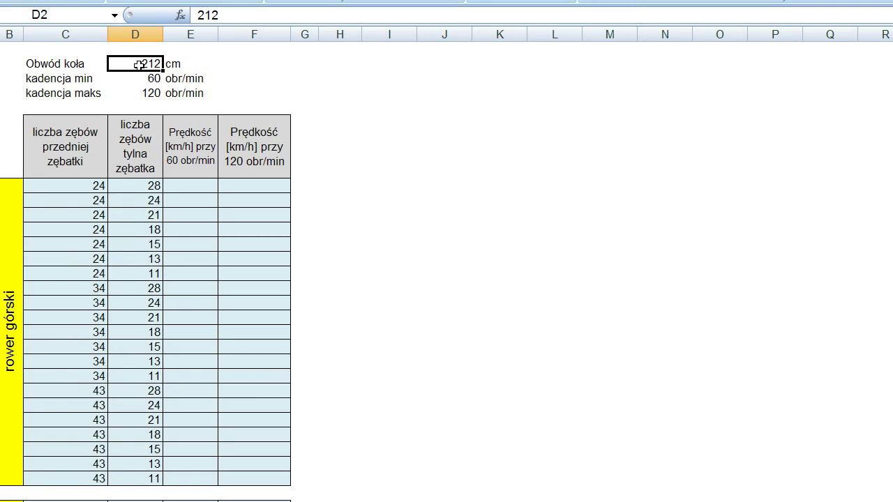
pyautogui.click(133, 81)
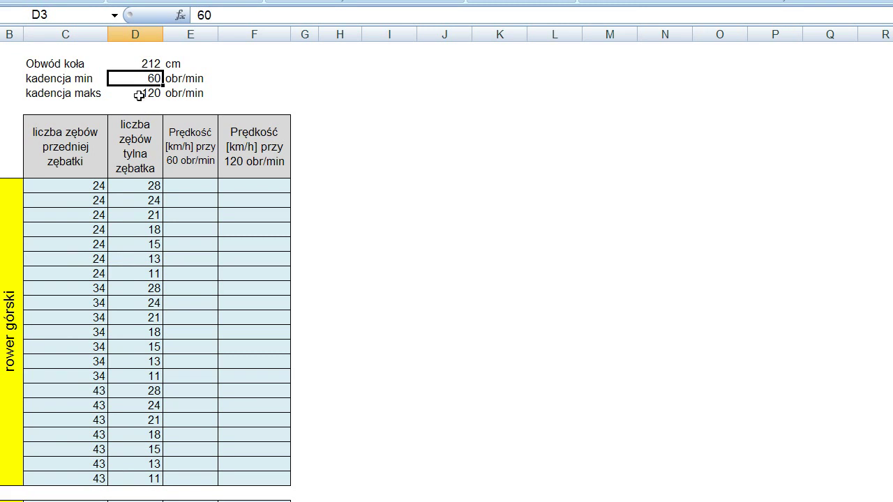
pyautogui.click(139, 95)
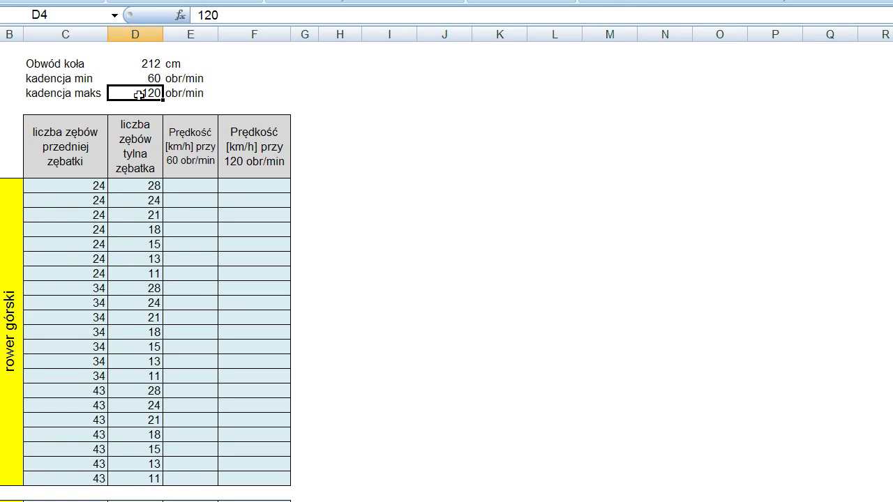
pyautogui.moveTo(59, 82); pyautogui.dragTo(54, 92)
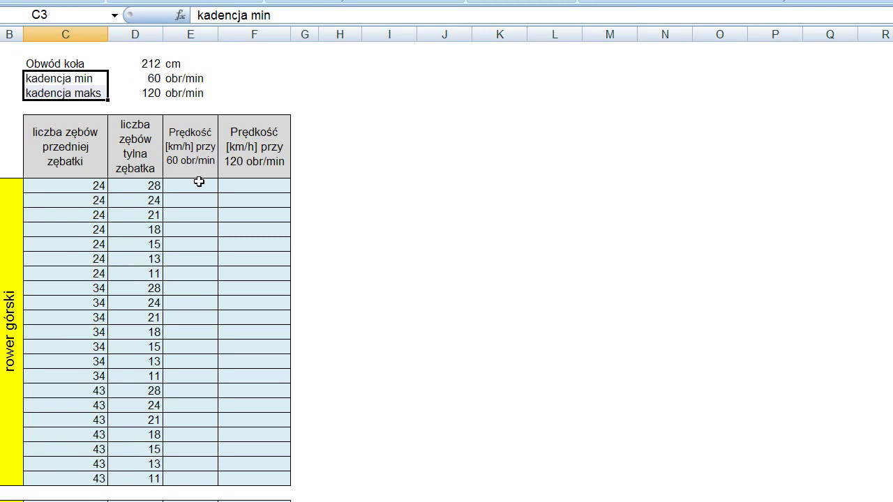
pyautogui.click(194, 184)
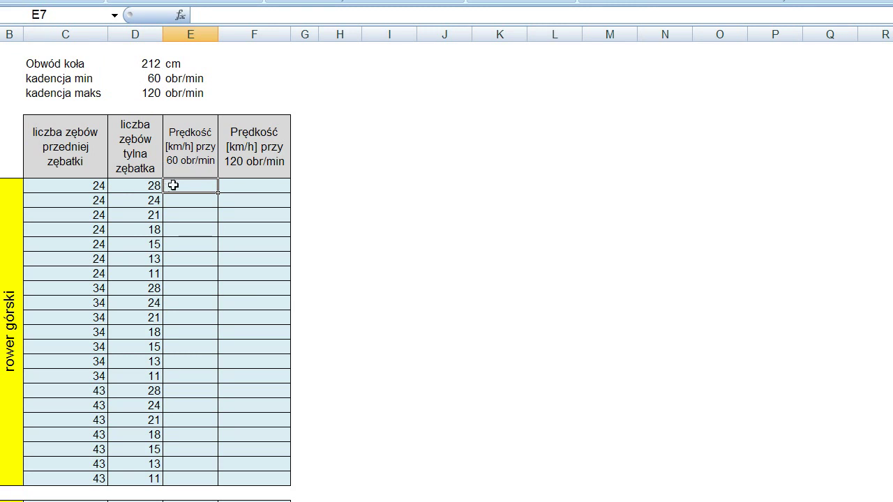
# Try a minimum cadence of 70 obr/min in D3, and set it back to 60
pyautogui.click(141, 79)
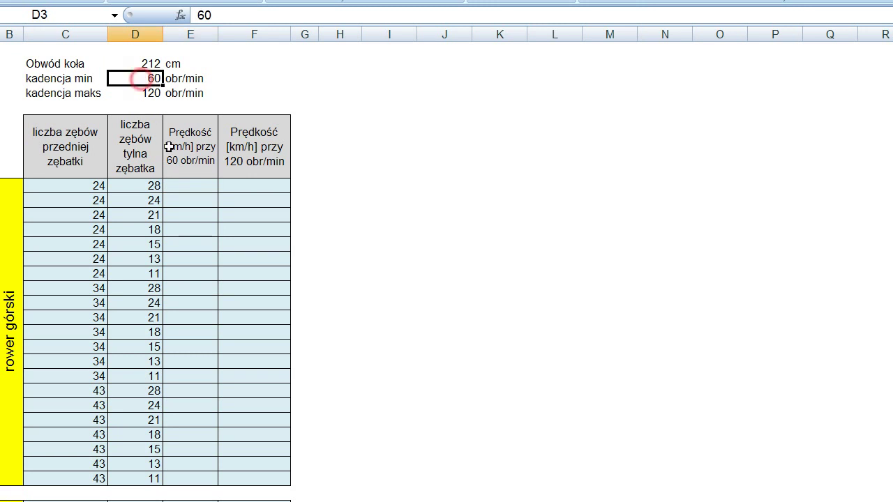
pyautogui.write('70')
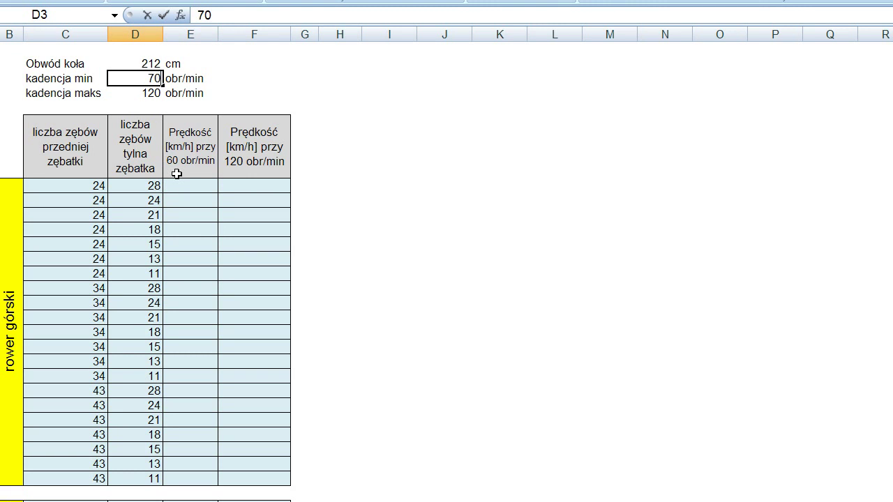
pyautogui.click(481, 167)
pyautogui.click(151, 80)
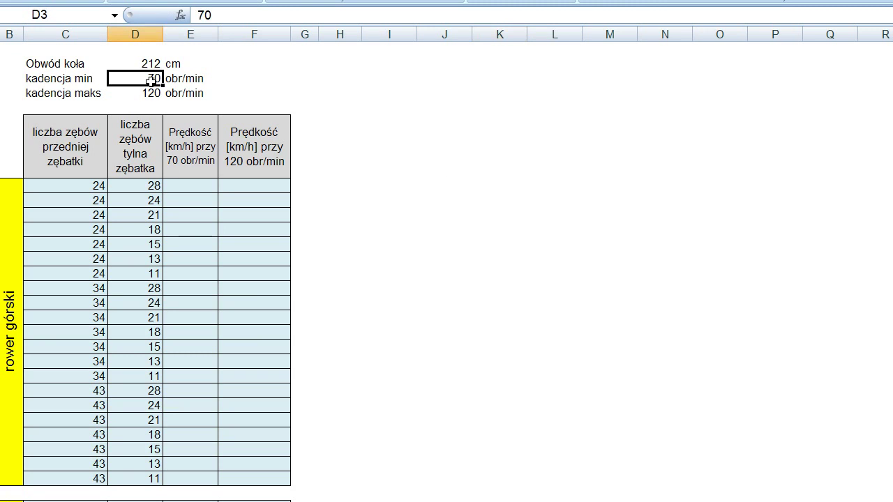
pyautogui.write('60')
pyautogui.click(268, 62)
# Examine the minimum and maximum cadence inputs with their units, the wheel circumference, and the speed cells E7 and F7
pyautogui.moveTo(143, 81); pyautogui.dragTo(144, 92)
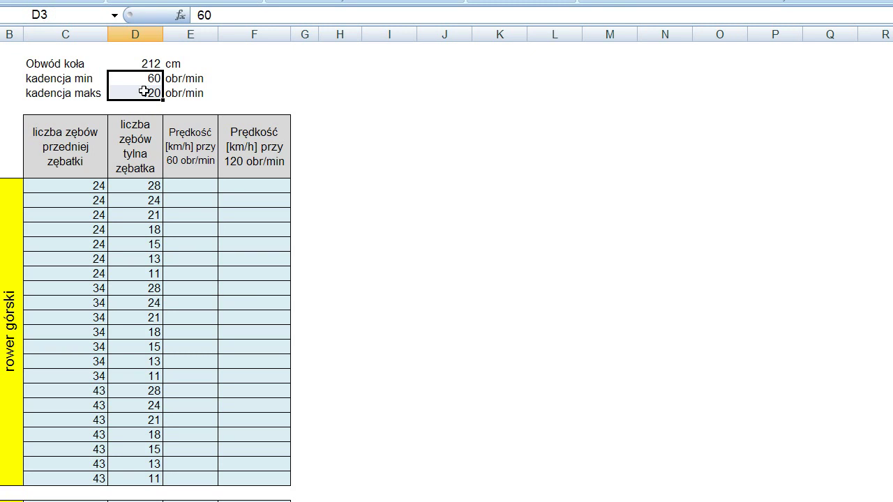
pyautogui.click(189, 92)
pyautogui.moveTo(142, 81); pyautogui.dragTo(175, 79)
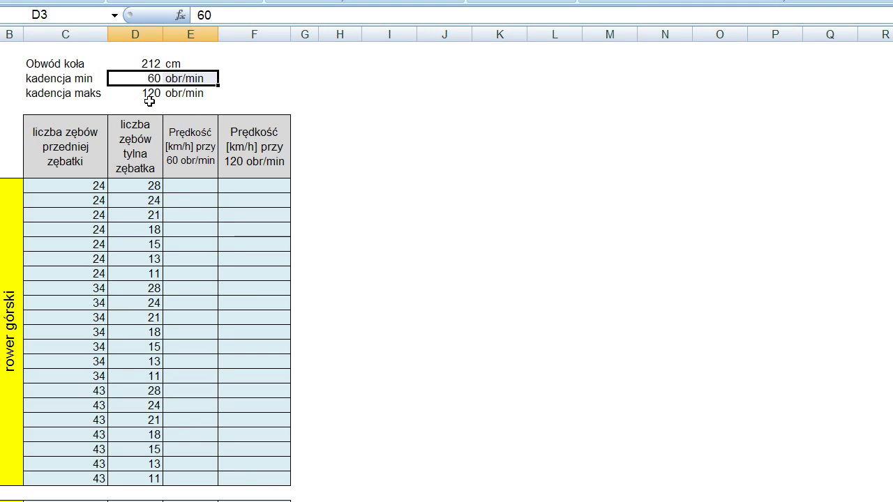
pyautogui.moveTo(148, 92); pyautogui.dragTo(187, 93)
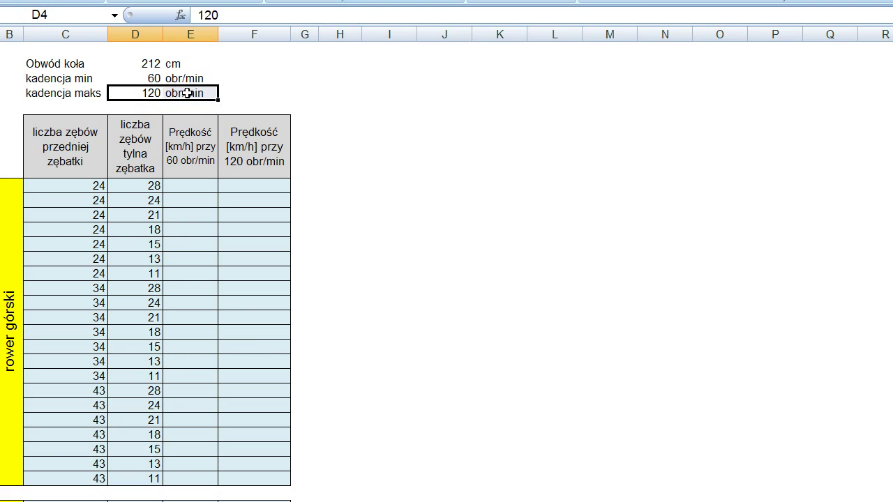
pyautogui.click(149, 93)
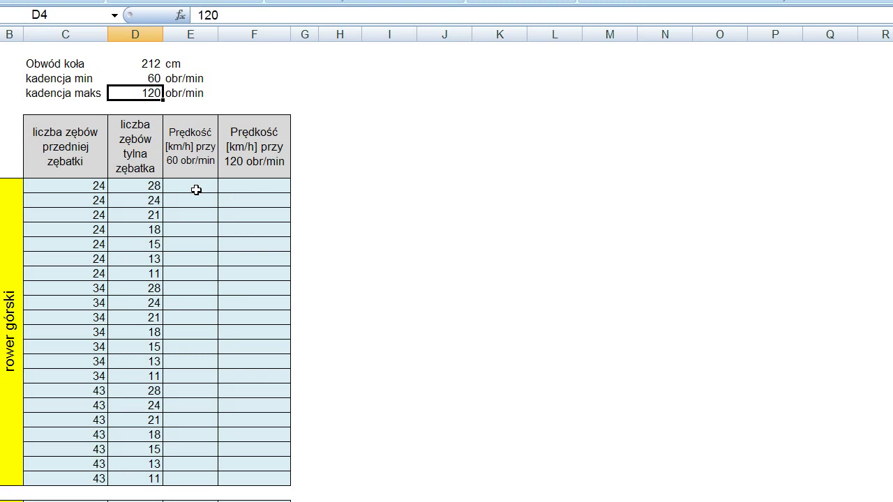
pyautogui.moveTo(146, 77); pyautogui.dragTo(145, 92)
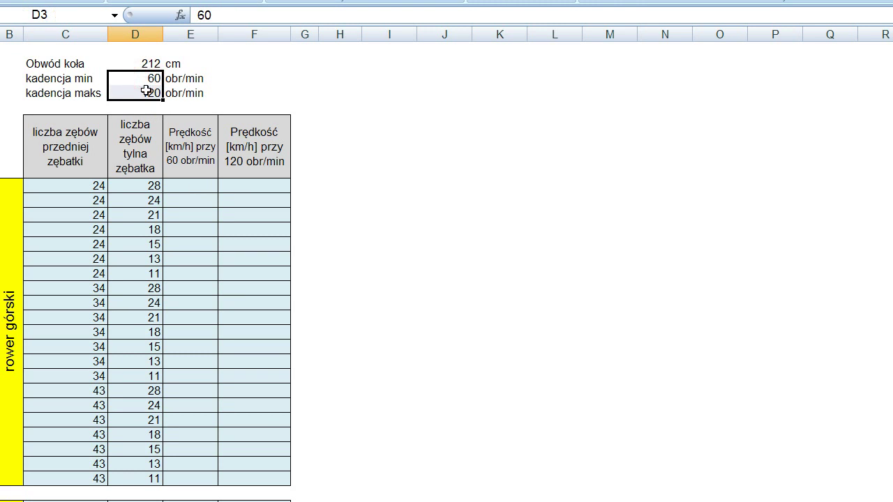
pyautogui.click(193, 186)
pyautogui.click(249, 186)
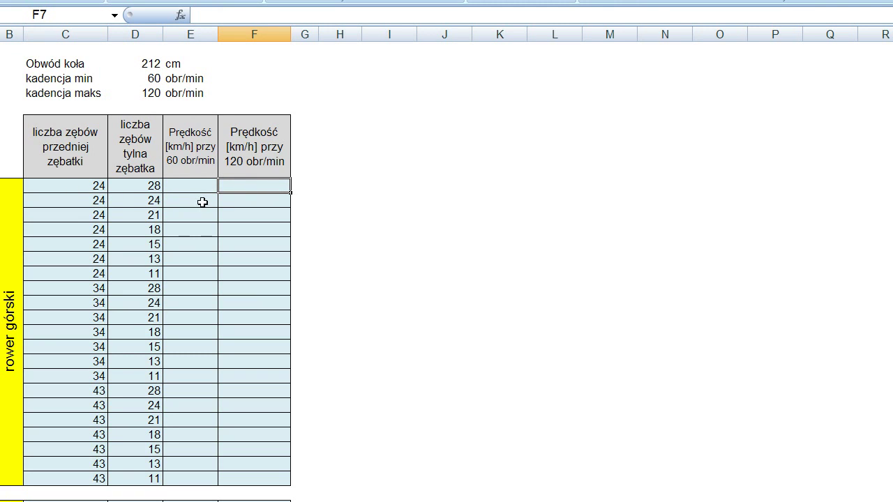
pyautogui.click(150, 63)
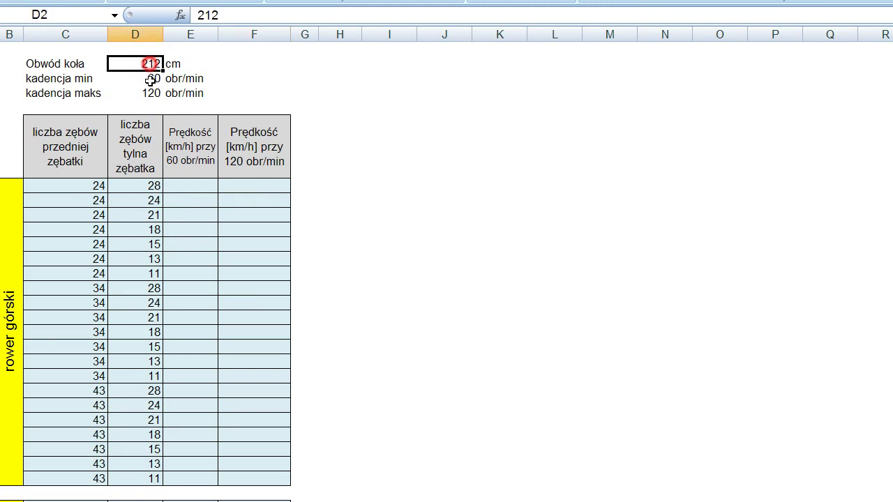
pyautogui.moveTo(149, 80); pyautogui.dragTo(150, 93)
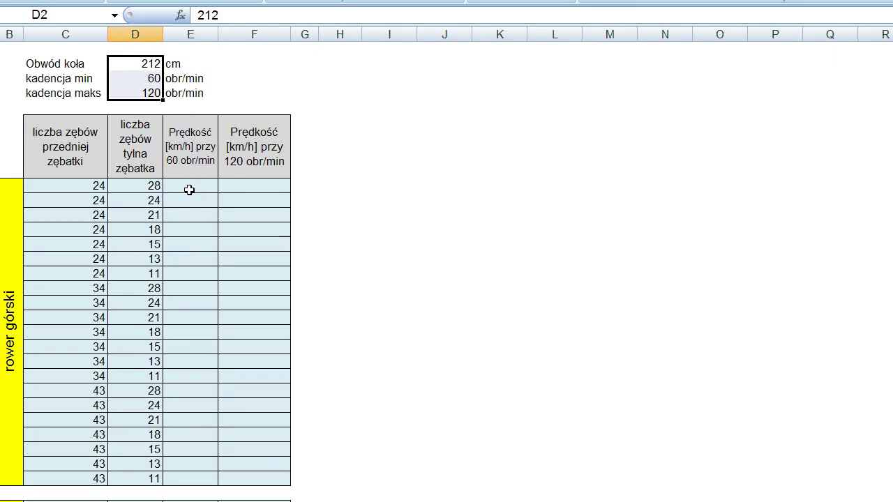
# Set the minimum cadence in D3 to 50 obr/min and inspect the E6 header formula that references it
pyautogui.click(155, 80)
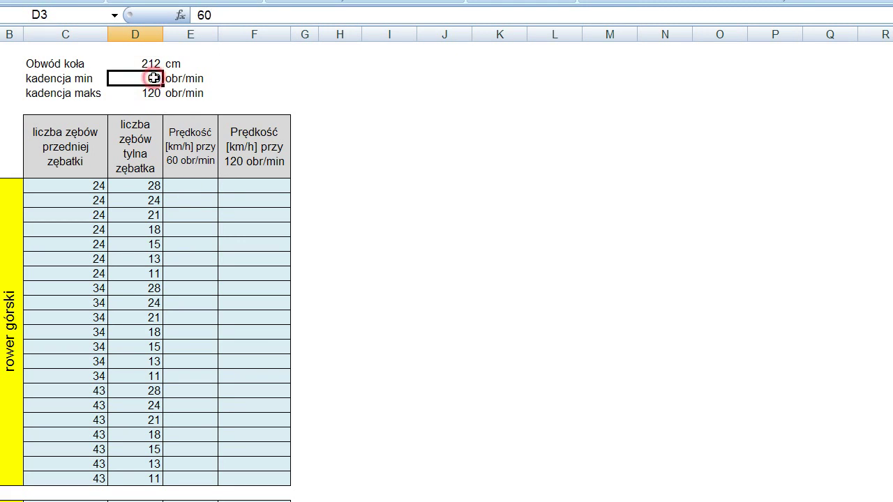
pyautogui.write('50')
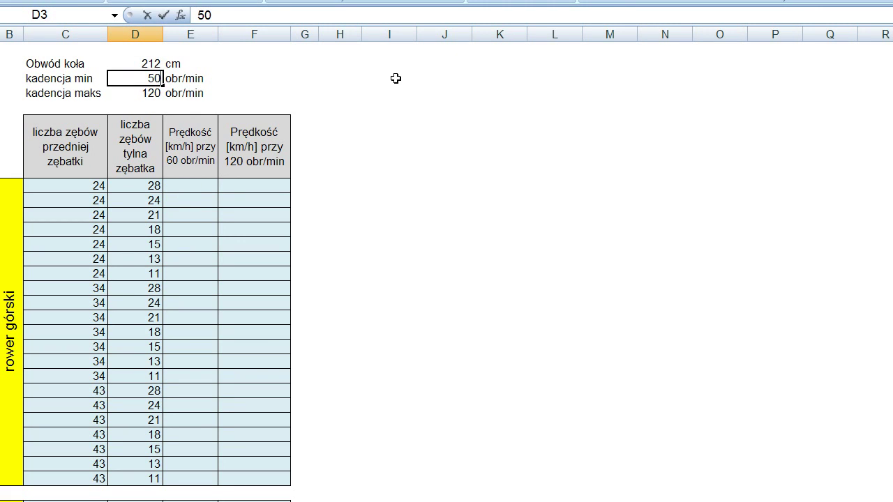
pyautogui.click(210, 200)
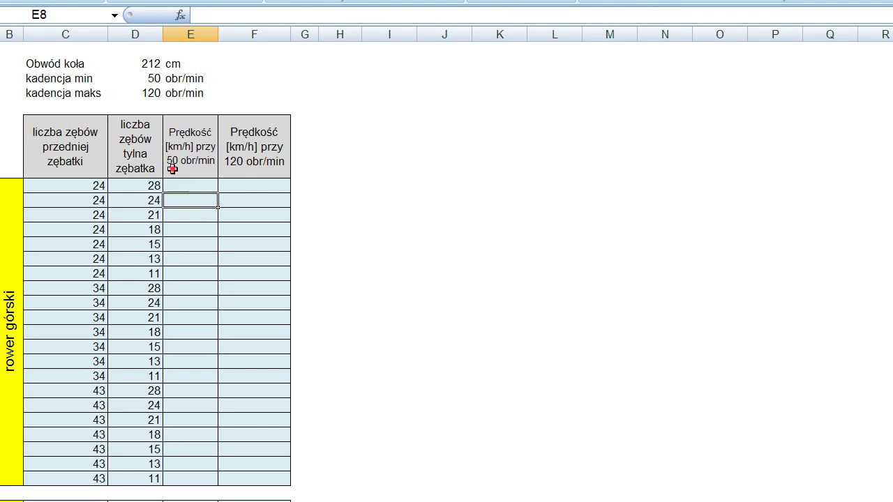
pyautogui.click(172, 169)
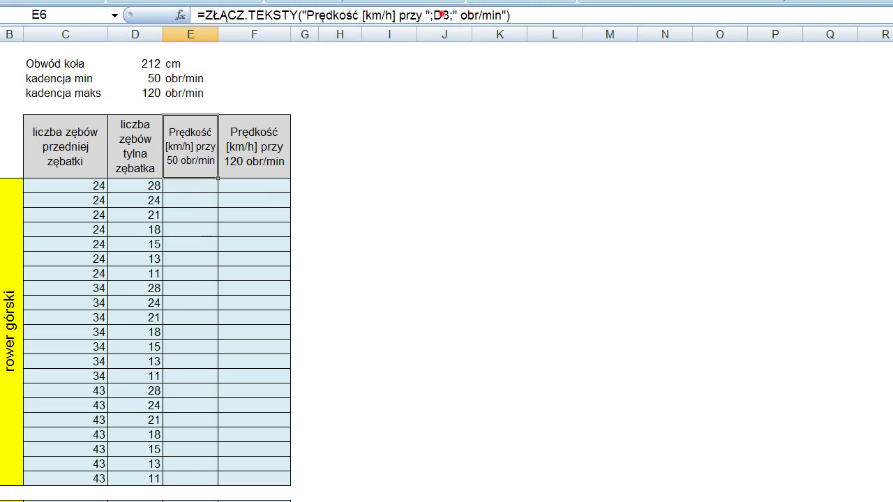
pyautogui.click(452, 17)
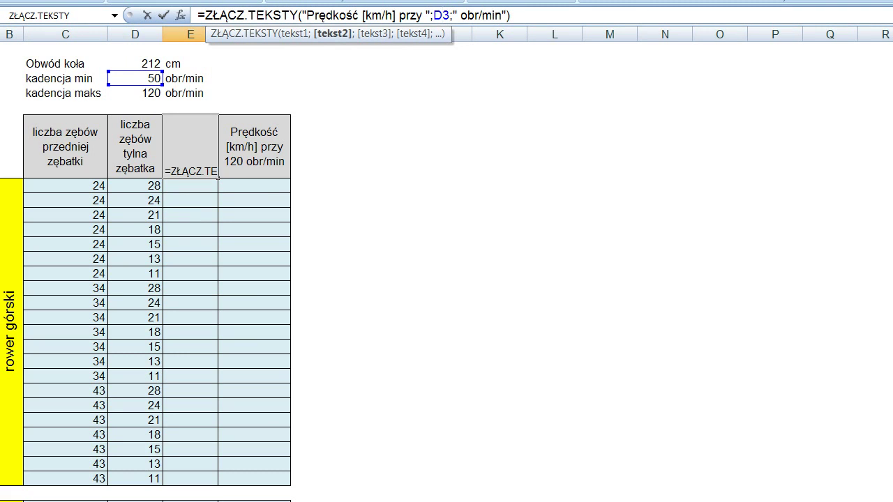
pyautogui.click(170, 22)
pyautogui.click(186, 189)
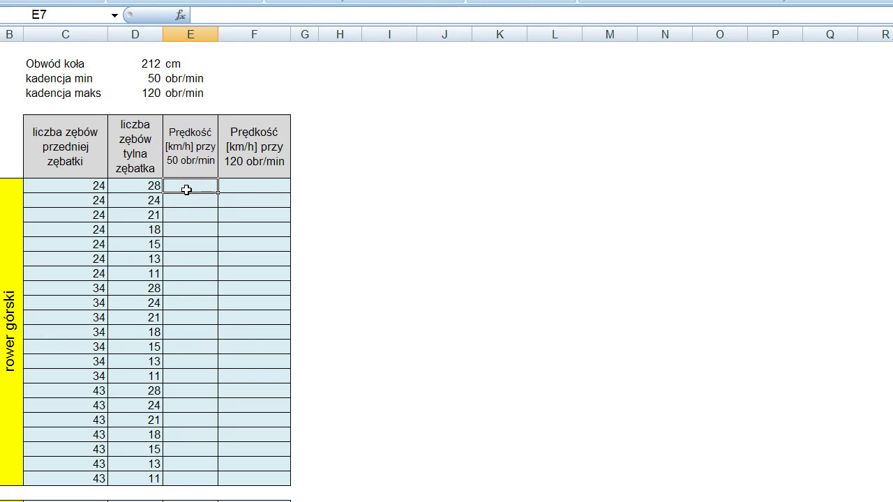
# Enter the speed equation as a text note in I5: "V= obw * częst * (przód / tyl) *3,6"
pyautogui.click(396, 104)
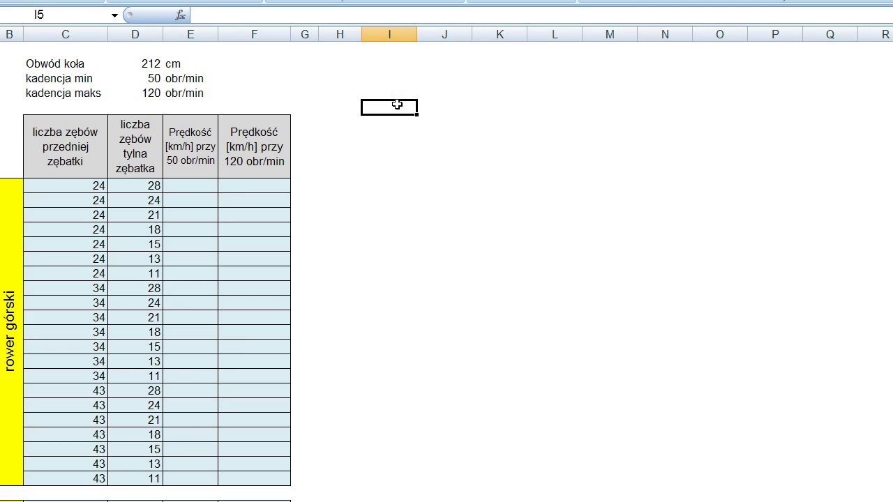
pyautogui.write('V')
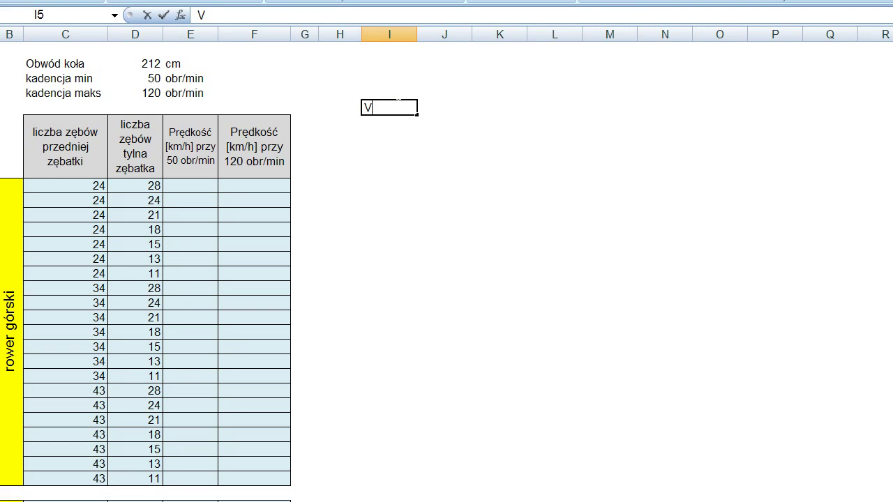
pyautogui.write('= obw * częst')
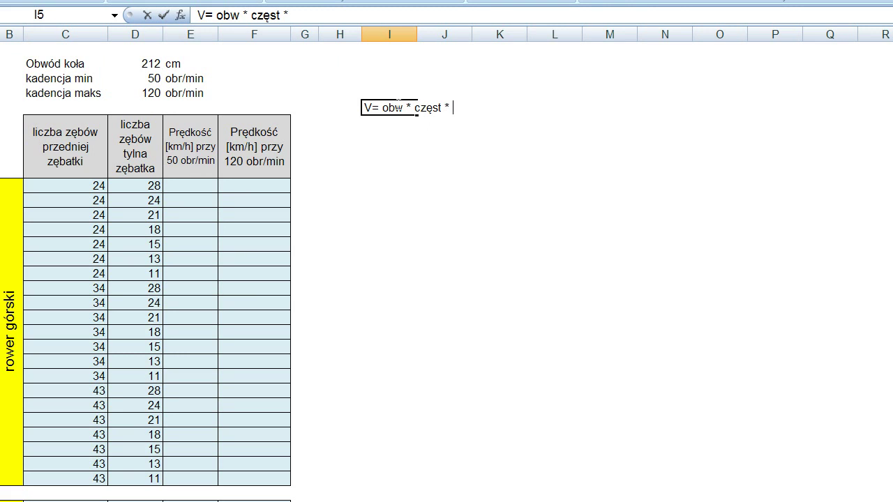
pyautogui.write('* (przód / tyl) *3,6')
pyautogui.press('Return')
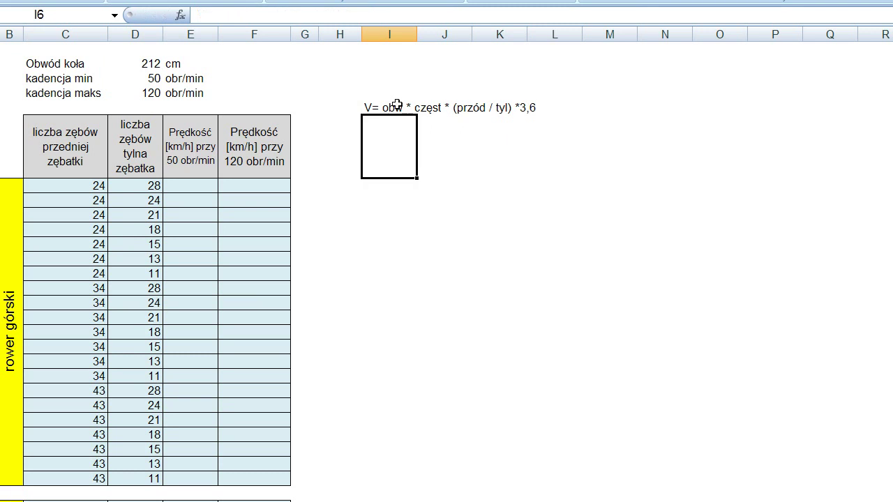
# Start the speed formula in E7 with the wheel circumference converted to metres: =(D2/100)*
pyautogui.press('Left')
pyautogui.press('Left')
pyautogui.press('Left')
pyautogui.press('Left')
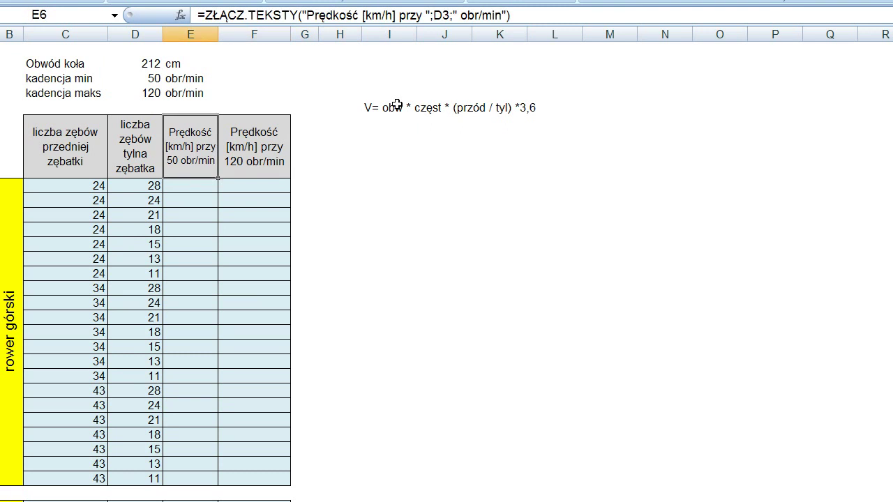
pyautogui.press('Down')
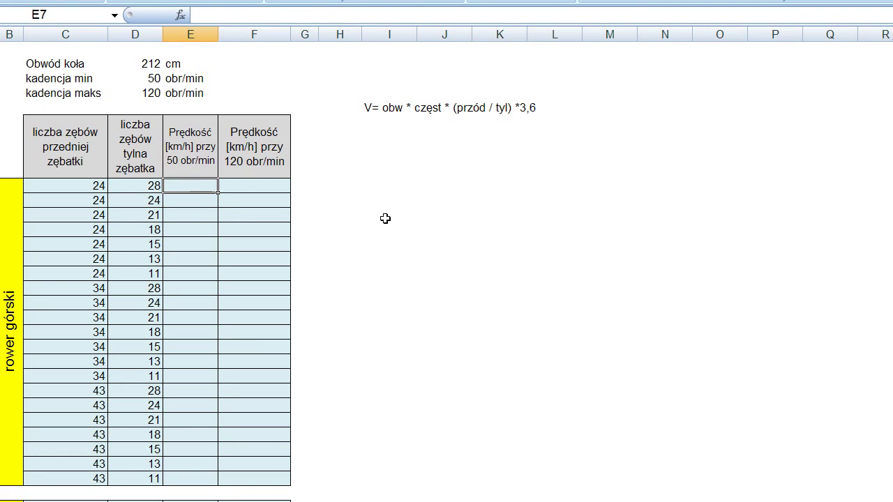
pyautogui.write('=')
pyautogui.click(143, 63)
pyautogui.write('/100)')
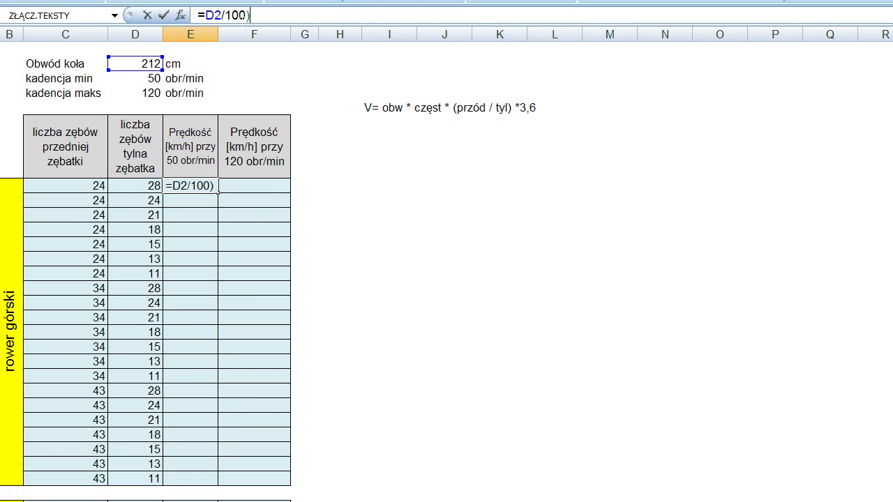
pyautogui.click(207, 17)
pyautogui.write('(')
pyautogui.click(282, 16)
pyautogui.write('*')
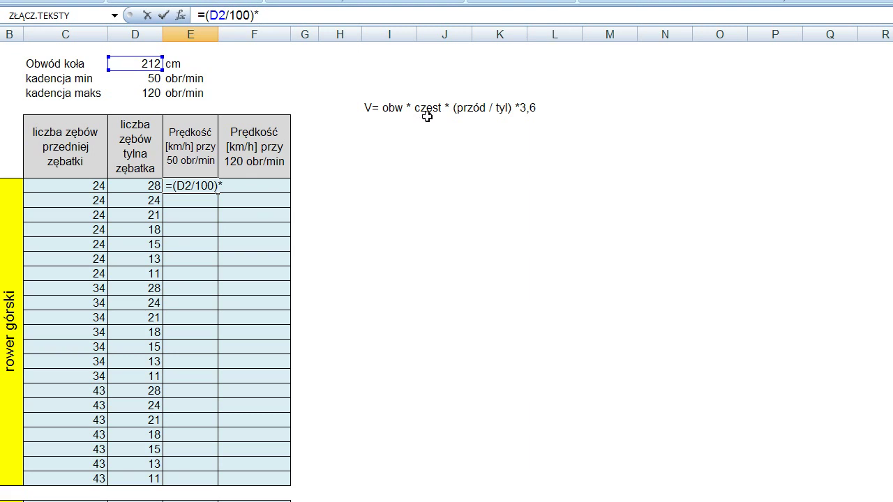
# Add the minimum cadence converted to revolutions per second to the E7 formula as (D3/60)
pyautogui.click(148, 78)
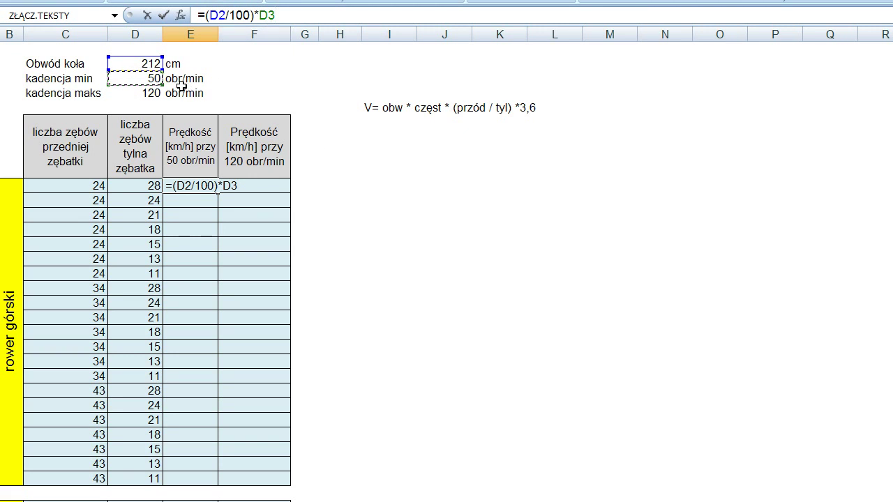
pyautogui.click(293, 15)
pyautogui.write('/60)')
pyautogui.click(260, 15)
pyautogui.write('(')
pyautogui.click(307, 15)
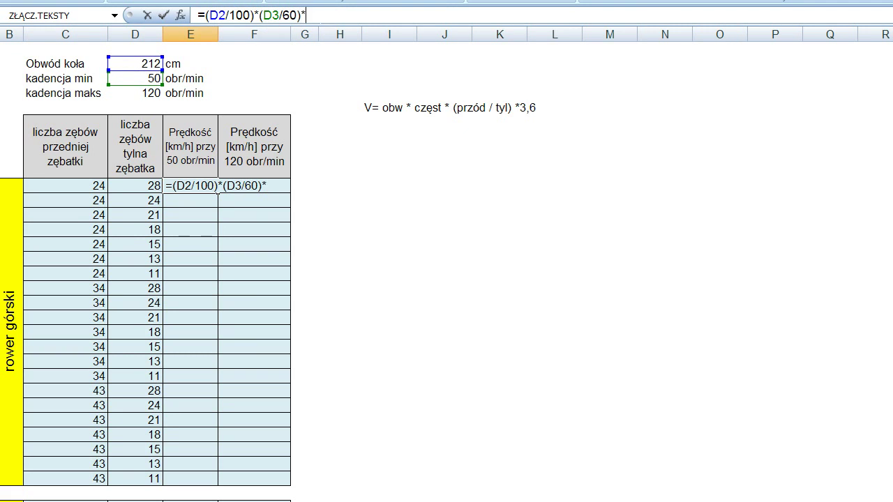
# Complete the E7 formula with the front-to-rear tooth ratio and km/h factor: *(C7/D7)*3,6
pyautogui.write('*(')
pyautogui.click(90, 189)
pyautogui.write('/')
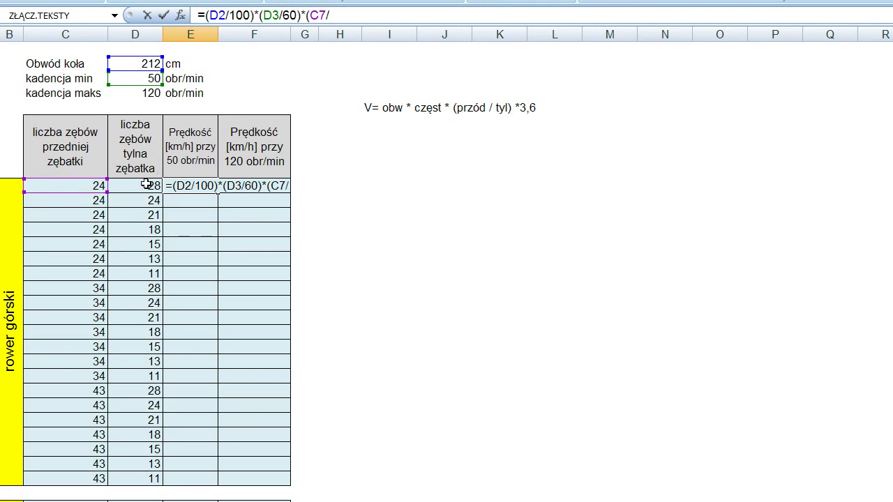
pyautogui.click(146, 187)
pyautogui.write(')')
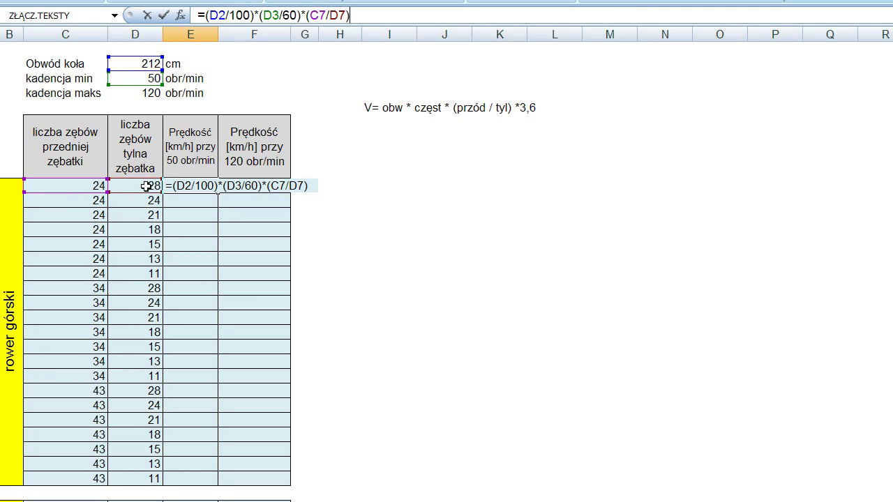
pyautogui.write('*3,6')
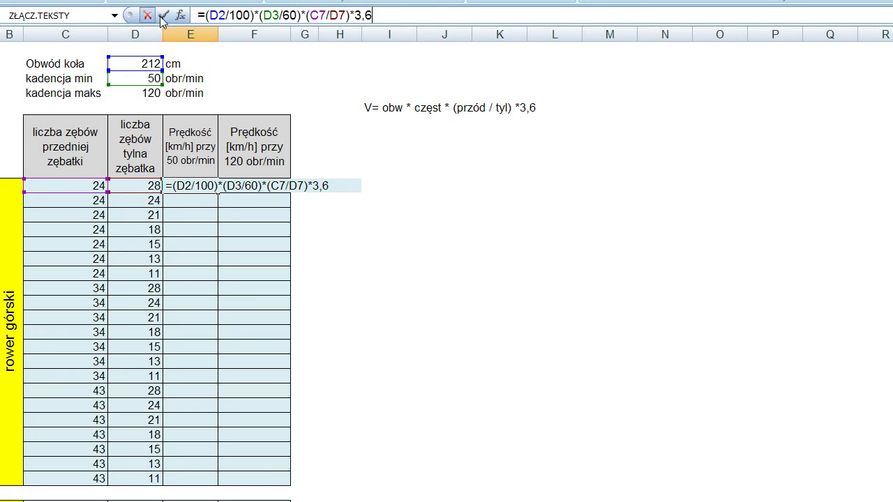
pyautogui.click(163, 16)
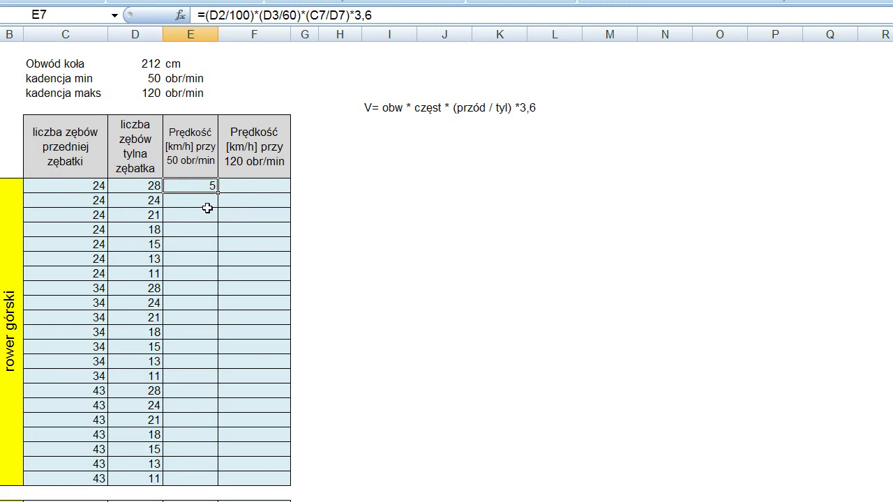
# Try to fill the speed formula from E7 down to E9 with its relative references
pyautogui.click(208, 202)
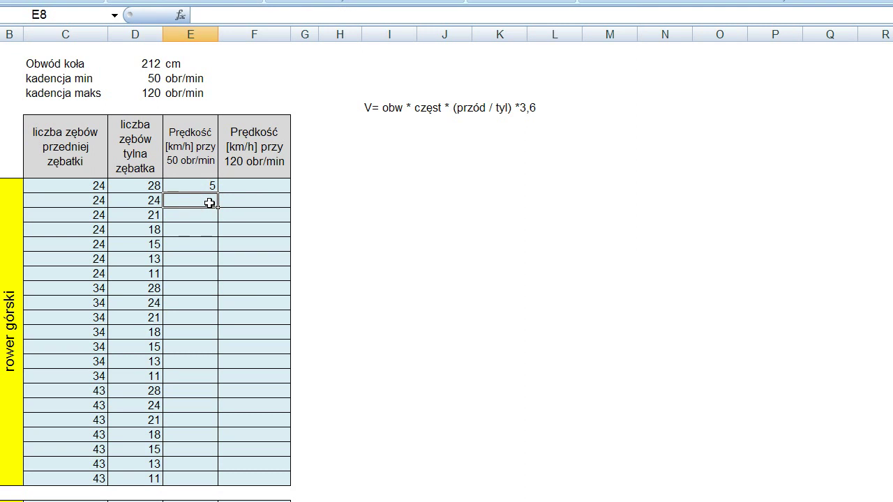
pyautogui.click(211, 186)
pyautogui.moveTo(218, 193); pyautogui.dragTo(219, 222)
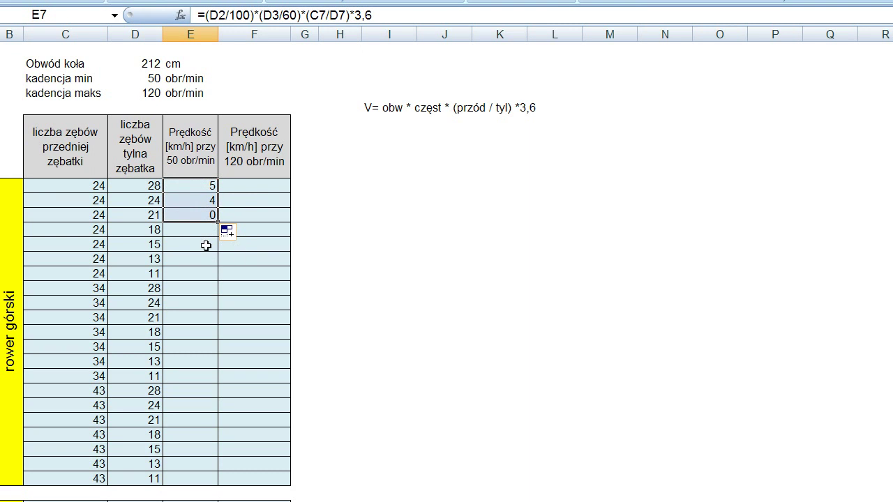
pyautogui.click(205, 243)
# Examine which cells the speed formulas in E7, E8 and E9 reference, comparing them with the circumference and cadence inputs
pyautogui.click(202, 185)
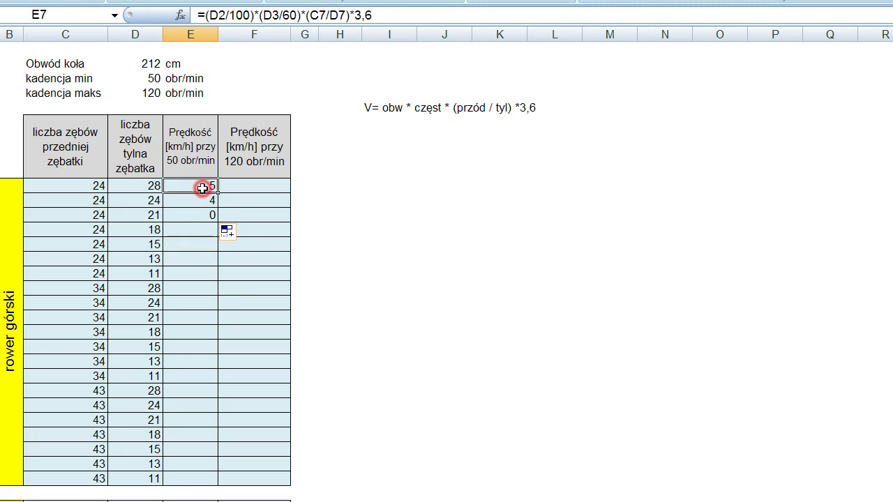
pyautogui.click(231, 16)
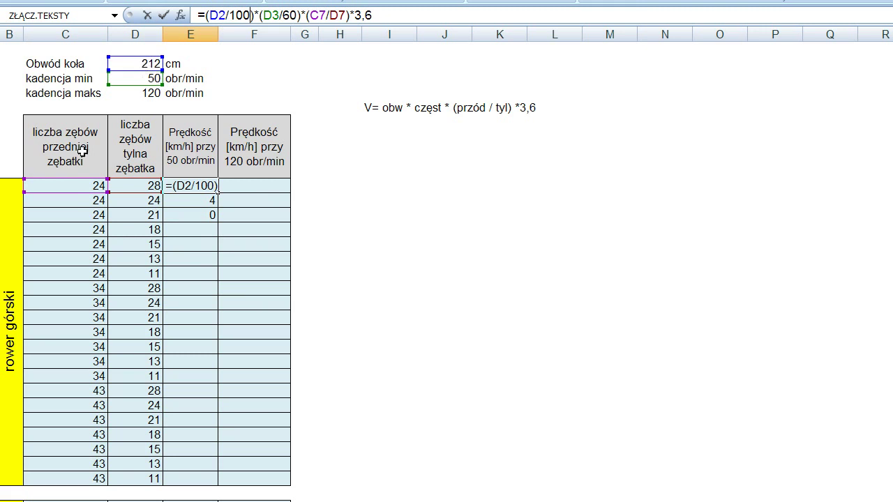
pyautogui.press('Escape')
pyautogui.click(196, 206)
pyautogui.click(225, 15)
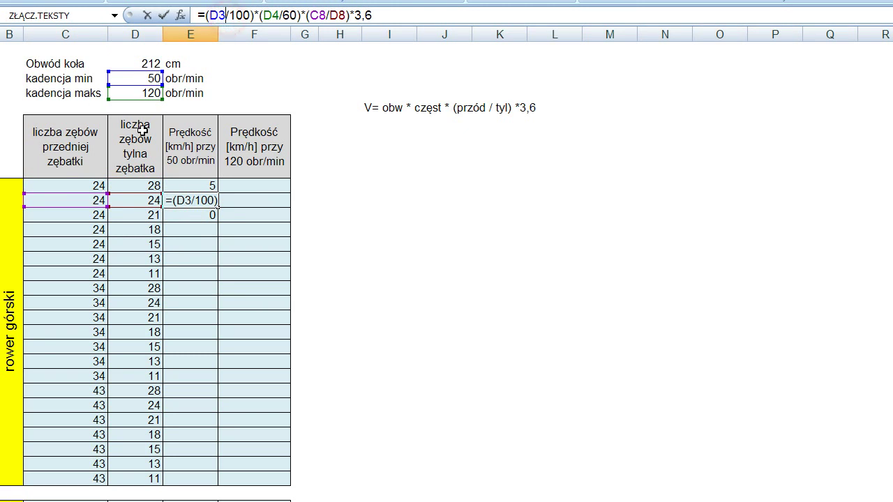
pyautogui.press('Escape')
pyautogui.press('Down')
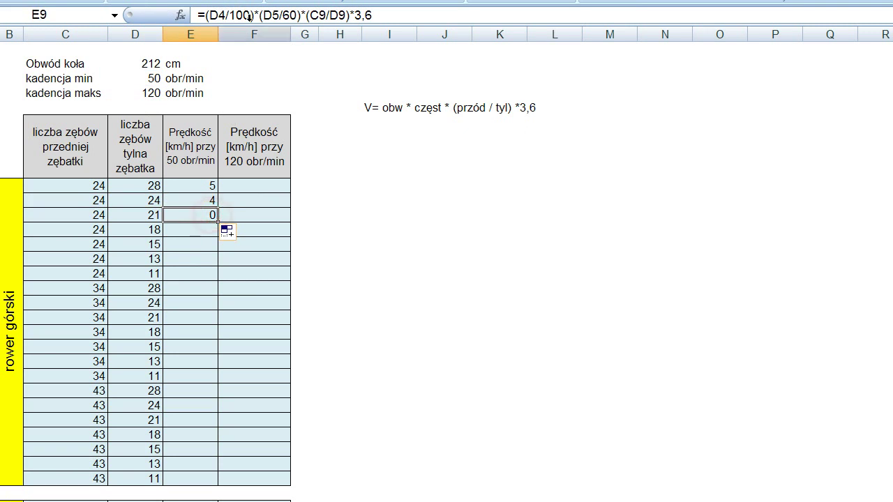
pyautogui.click(248, 18)
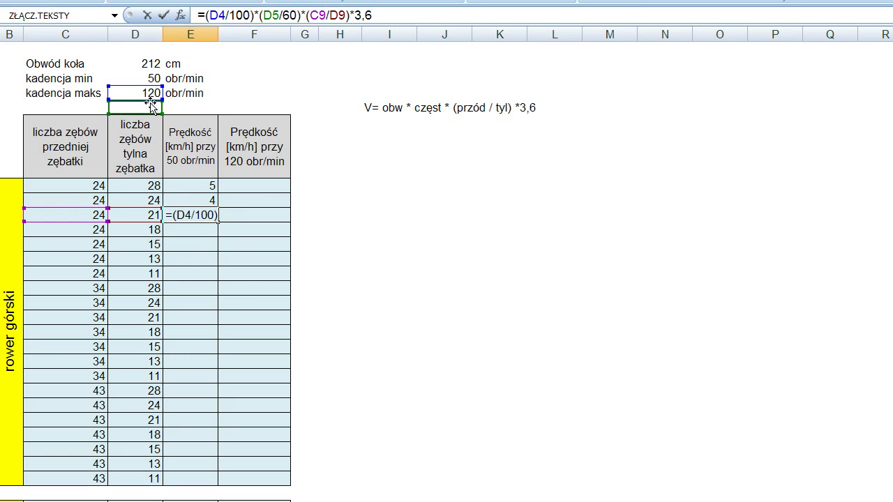
pyautogui.press('Escape')
pyautogui.press('Up')
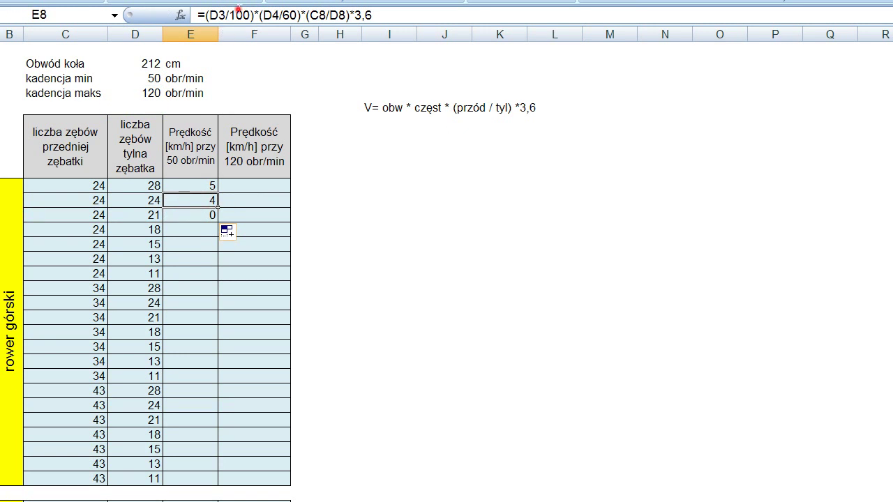
pyautogui.click(237, 15)
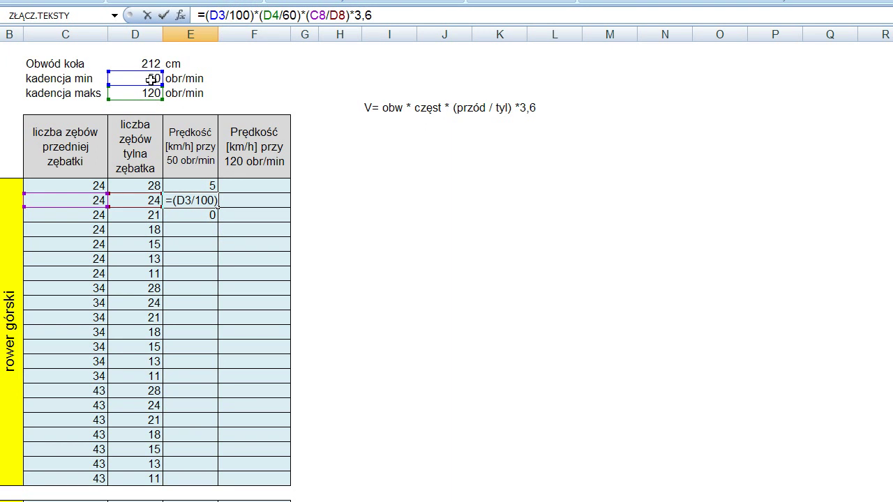
pyautogui.hotkey('ctrl', 'Return')
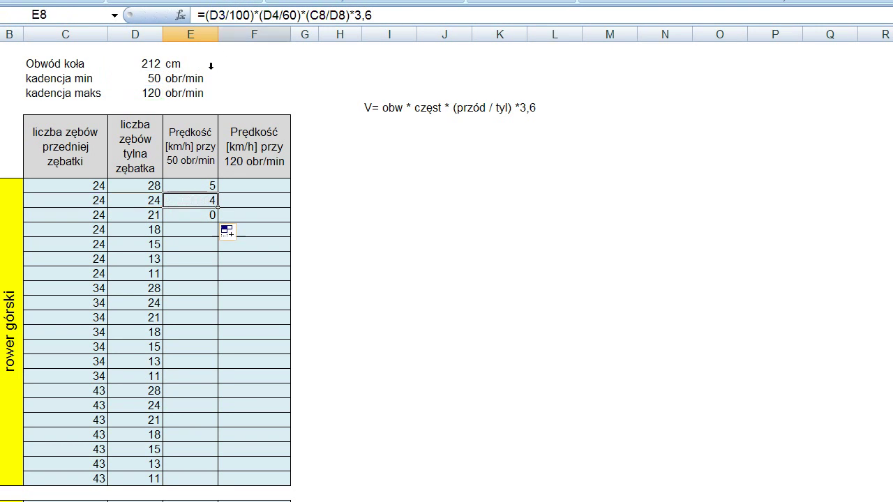
pyautogui.click(212, 183)
pyautogui.click(143, 79)
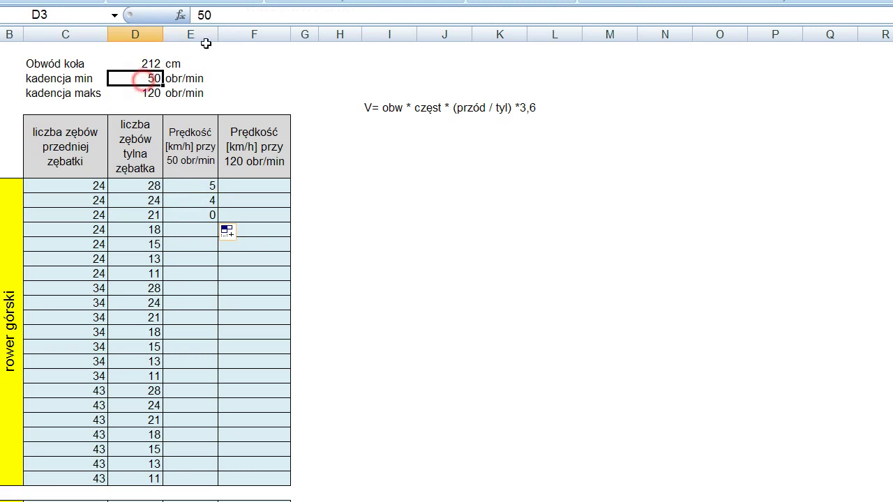
# Make the references to D2 and D3 absolute in the E7 formula, and fill it down to E27
pyautogui.click(209, 185)
pyautogui.click(218, 14)
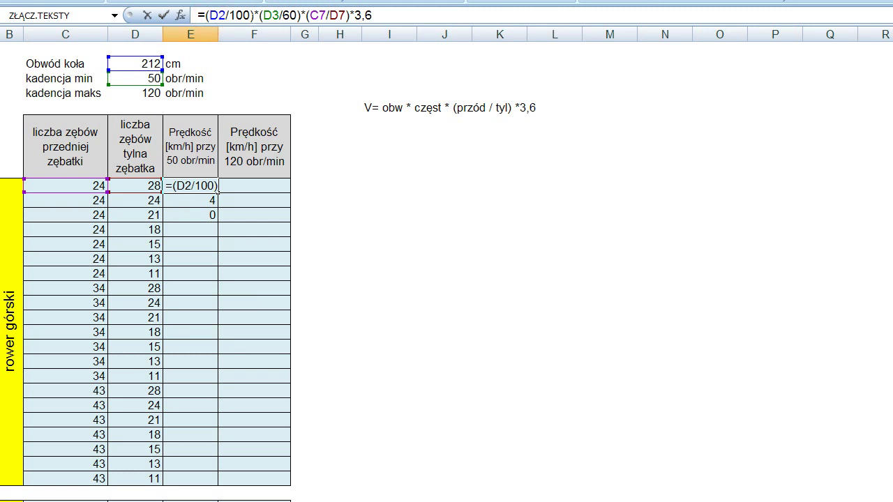
pyautogui.press('F4')
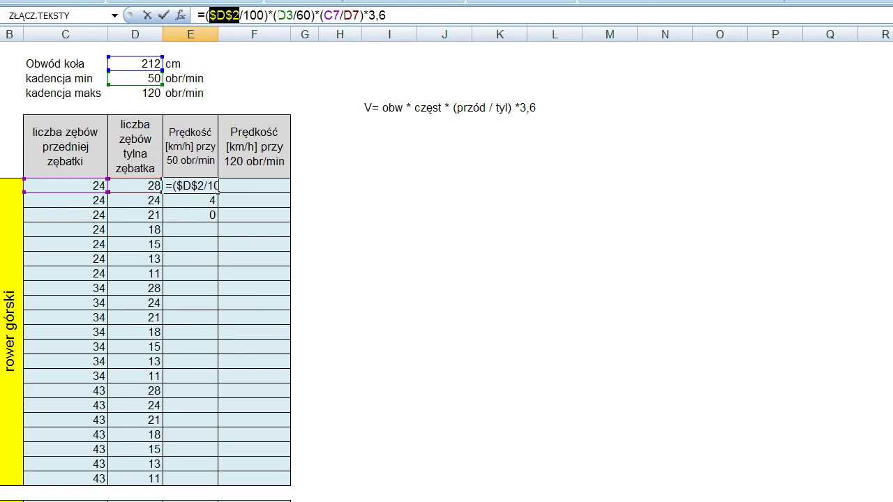
pyautogui.click(278, 16)
pyautogui.press('F4')
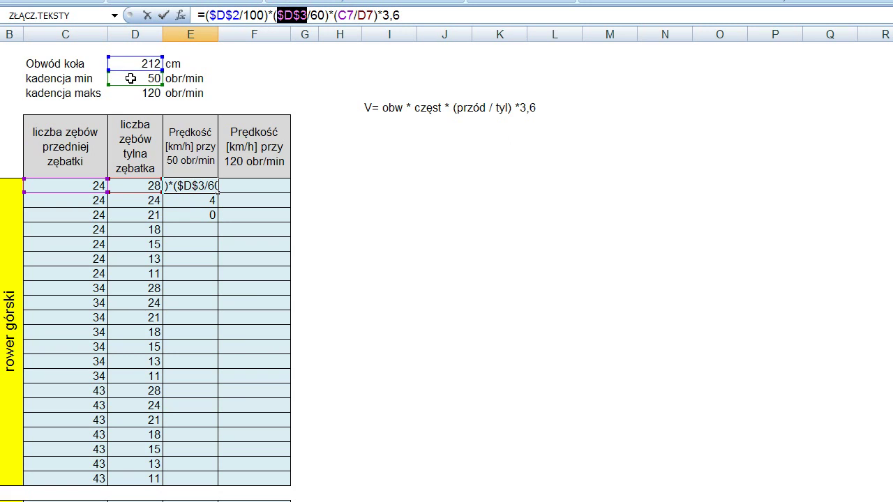
pyautogui.click(163, 14)
pyautogui.moveTo(218, 195); pyautogui.dragTo(192, 480)
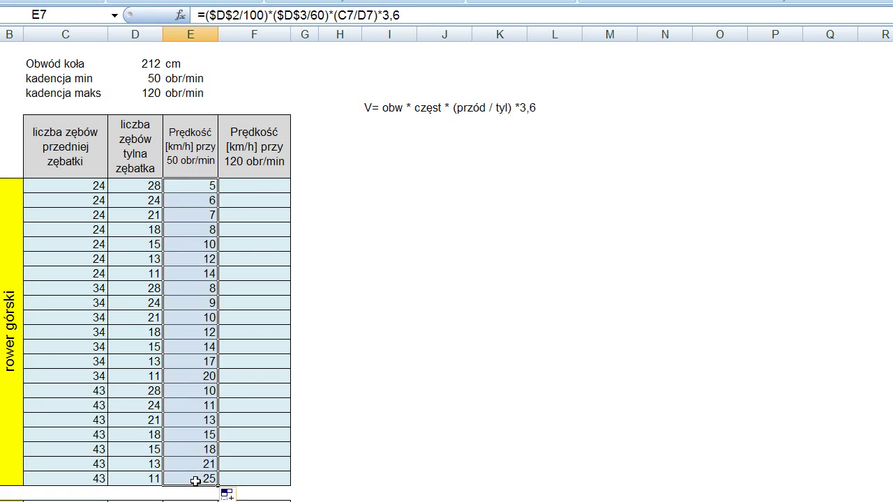
pyautogui.click(194, 438)
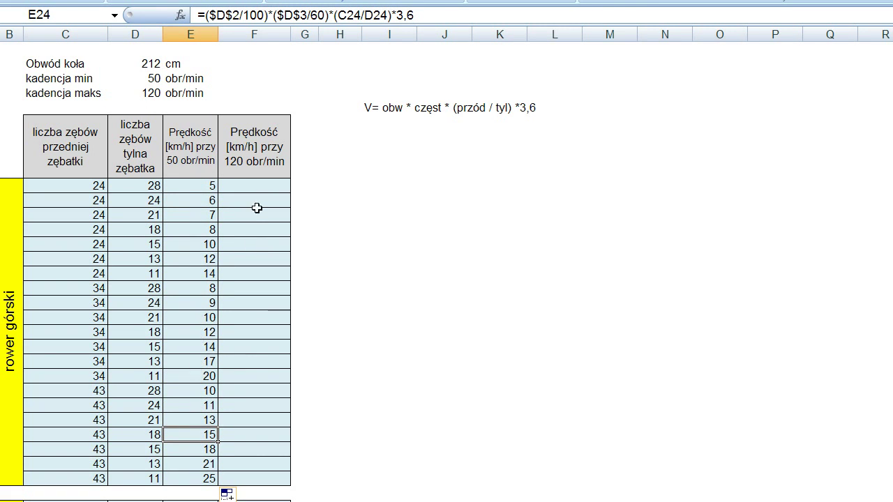
# Copy the complete text of the speed formula in E7
pyautogui.click(204, 187)
pyautogui.moveTo(401, 15); pyautogui.dragTo(198, 16)
pyautogui.click(165, 16)
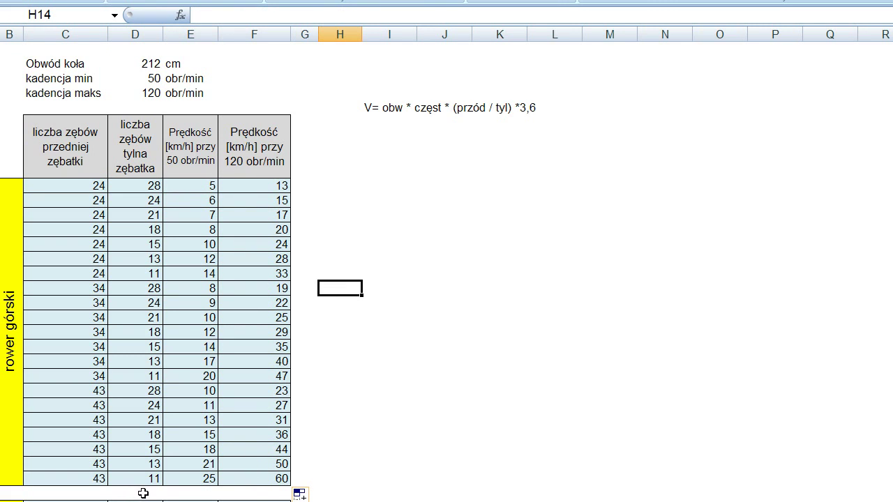
# Try a maximum cadence of 150 obr/min in D4, and check the top-gear speed in F27
pyautogui.click(144, 93)
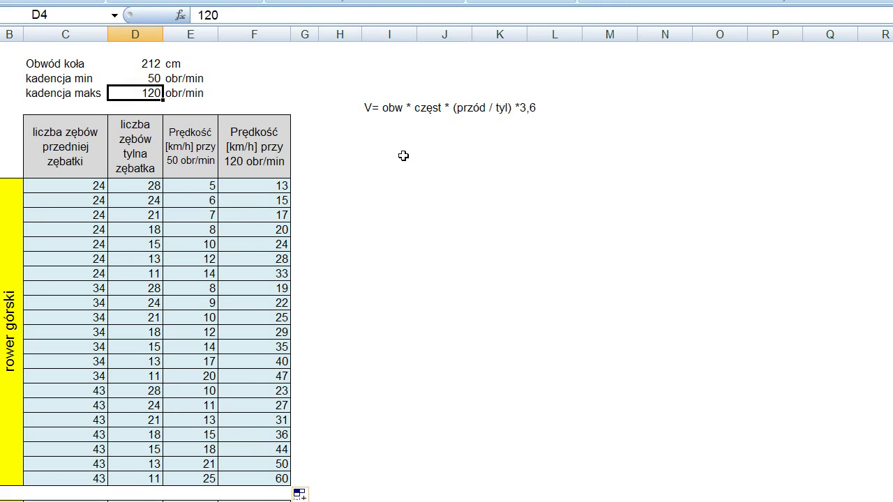
pyautogui.click(273, 480)
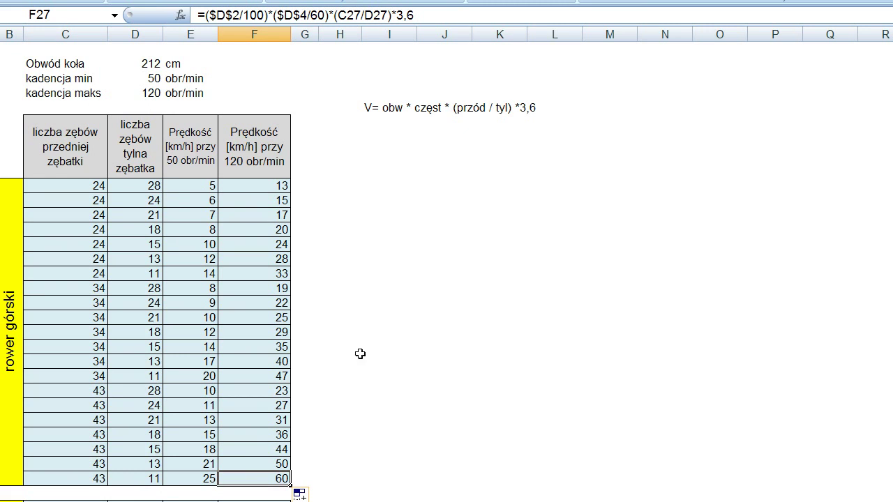
pyautogui.click(140, 91)
pyautogui.write('150')
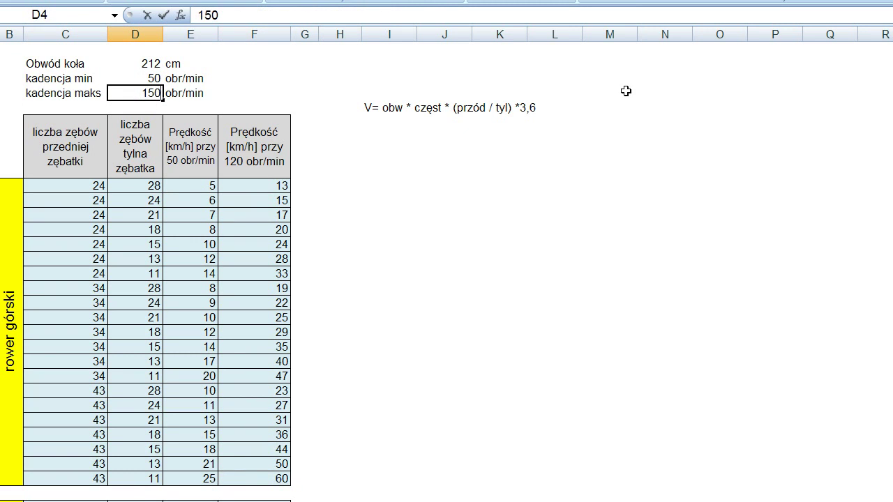
pyautogui.click(550, 193)
pyautogui.click(288, 478)
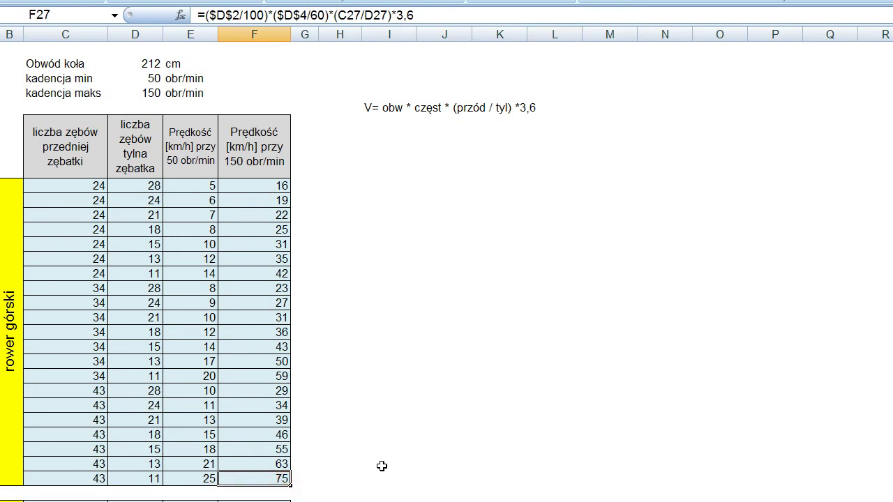
# Try a maximum cadence of 110 obr/min in D4, and set it back to 120
pyautogui.click(154, 95)
pyautogui.write('110')
pyautogui.click(388, 244)
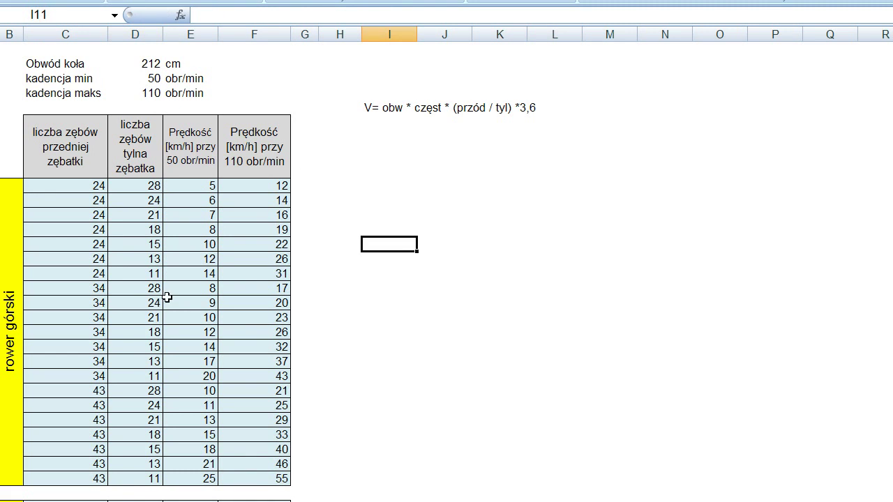
pyautogui.click(145, 93)
pyautogui.write('120')
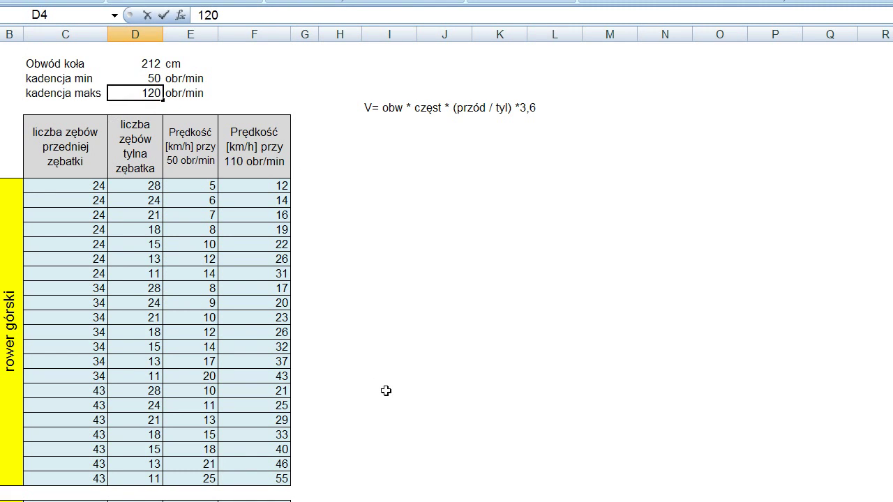
pyautogui.click(385, 390)
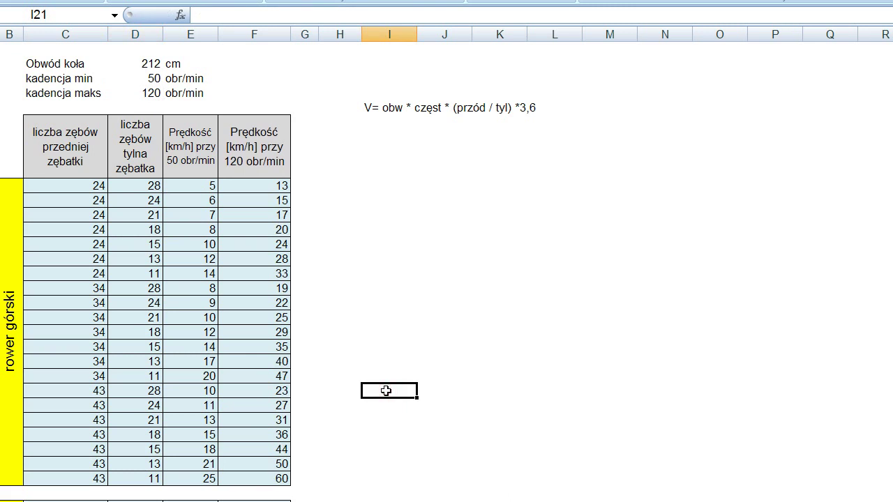
# Set the minimum cadence in D3 to 60 obr/min
pyautogui.click(153, 79)
pyautogui.write('60')
pyautogui.click(425, 209)
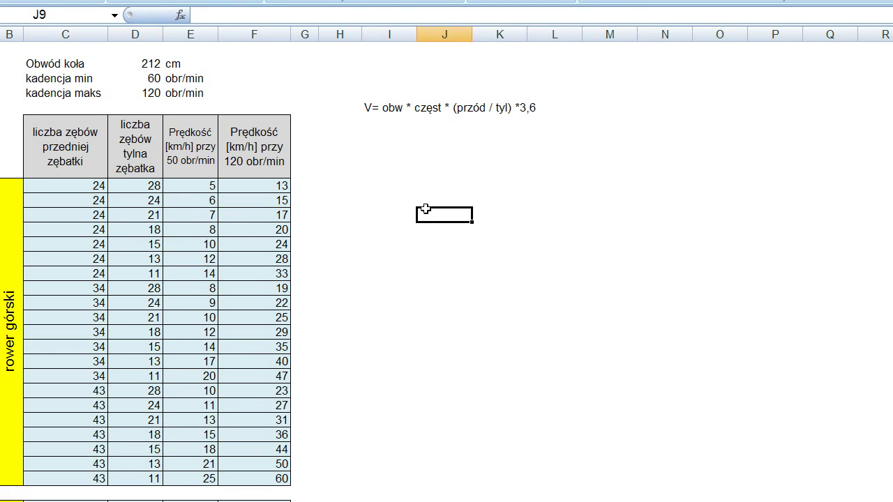
# Examine the road-bike table's front chainring teeth in C29:C48, rear sprocket teeth in D29:D38 and the speed formula in E37
pyautogui.scroll(-6, 269, 299)
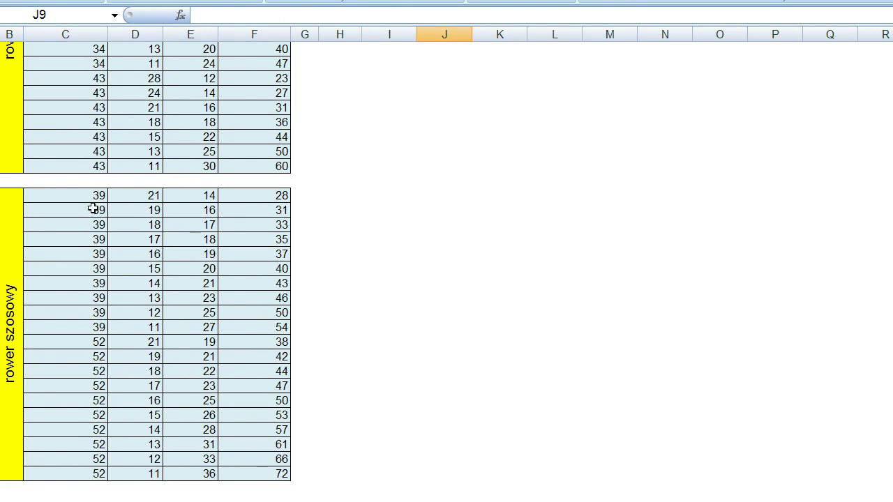
pyautogui.moveTo(91, 196); pyautogui.dragTo(100, 474)
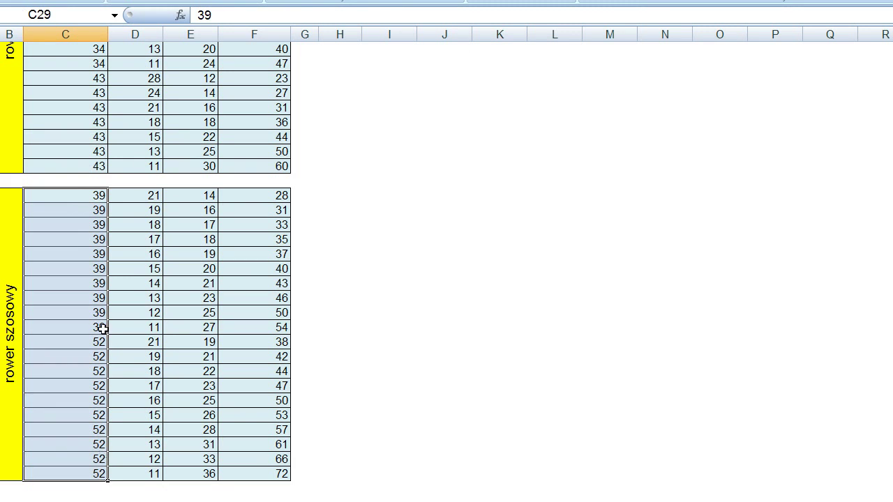
pyautogui.moveTo(142, 200); pyautogui.dragTo(140, 328)
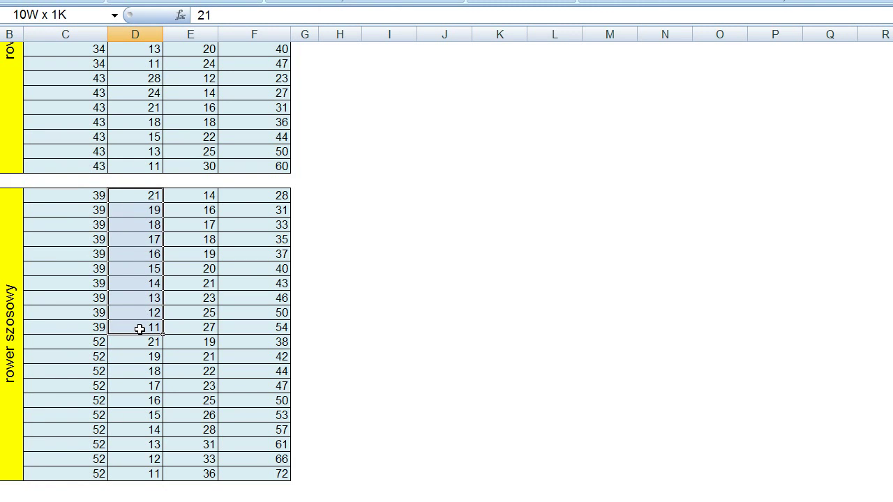
pyautogui.click(207, 314)
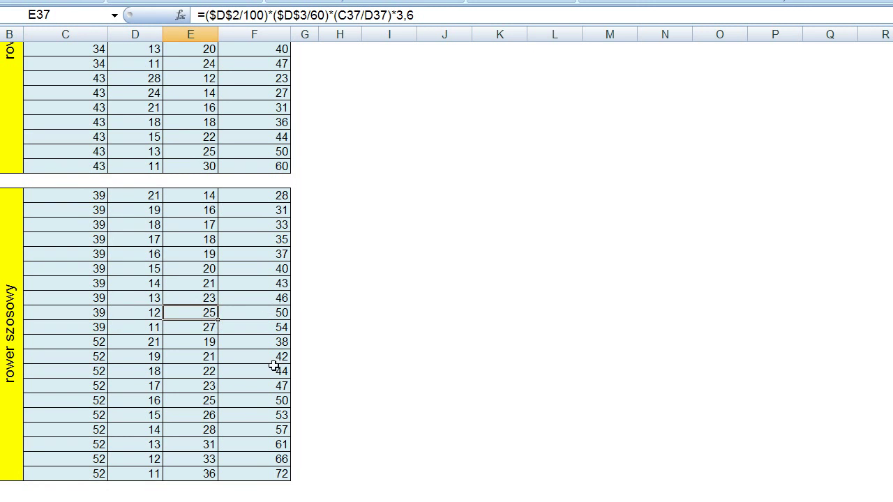
pyautogui.scroll(7, 311, 383)
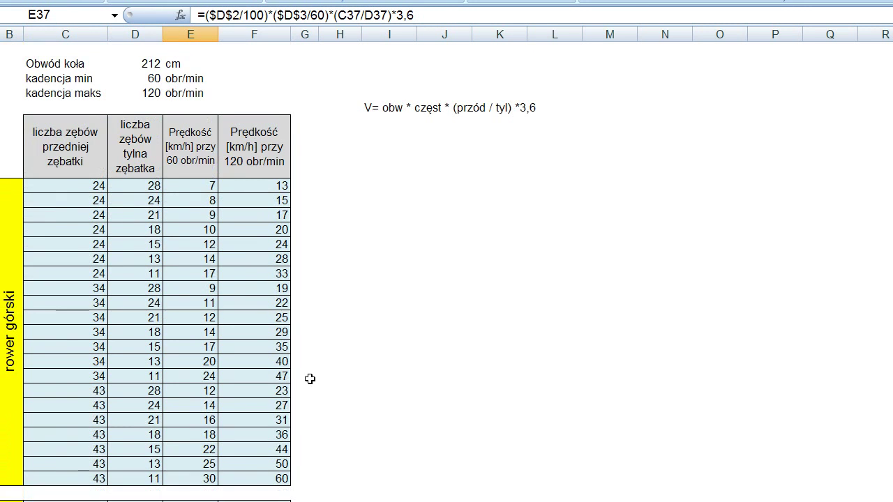
# Try a wheel circumference of 208 cm in D2
pyautogui.click(140, 63)
pyautogui.scroll(-3, 209, 289)
pyautogui.scroll(3, 213, 291)
pyautogui.scroll(-1, 133, 173)
pyautogui.scroll(1, 143, 151)
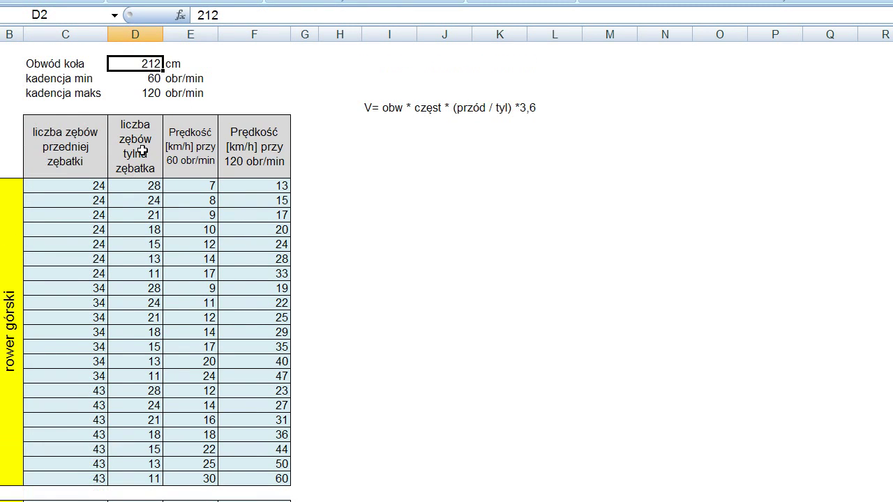
pyautogui.write('208')
pyautogui.click(329, 148)
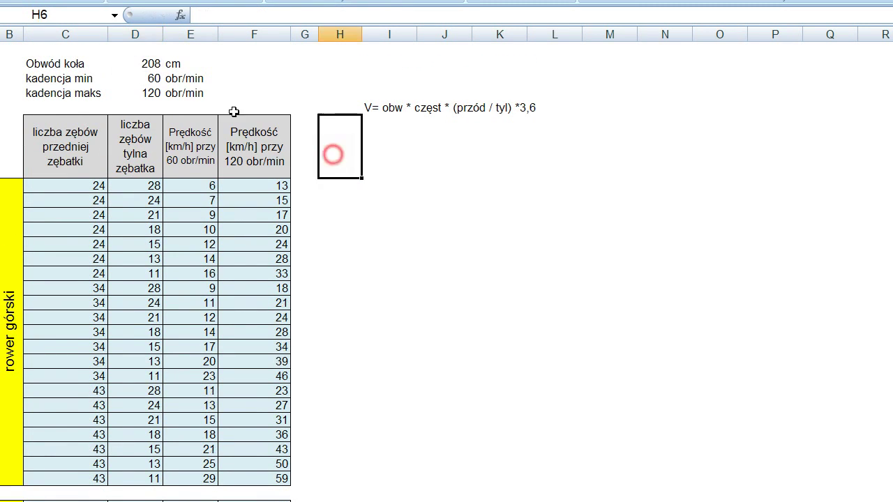
# Set the wheel circumference in D2 back to 212 cm
pyautogui.click(150, 63)
pyautogui.write('2012')
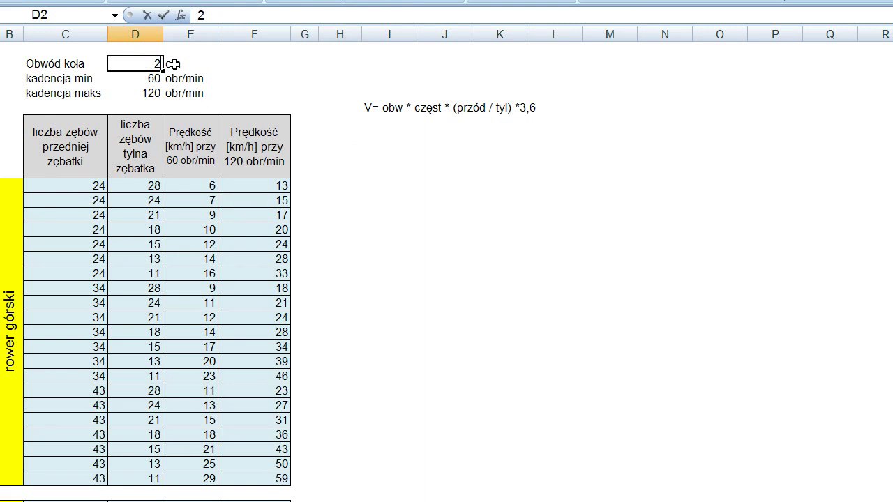
pyautogui.press('BackSpace')
pyautogui.press('BackSpace')
pyautogui.press('BackSpace')
pyautogui.write('12')
pyautogui.click(372, 283)
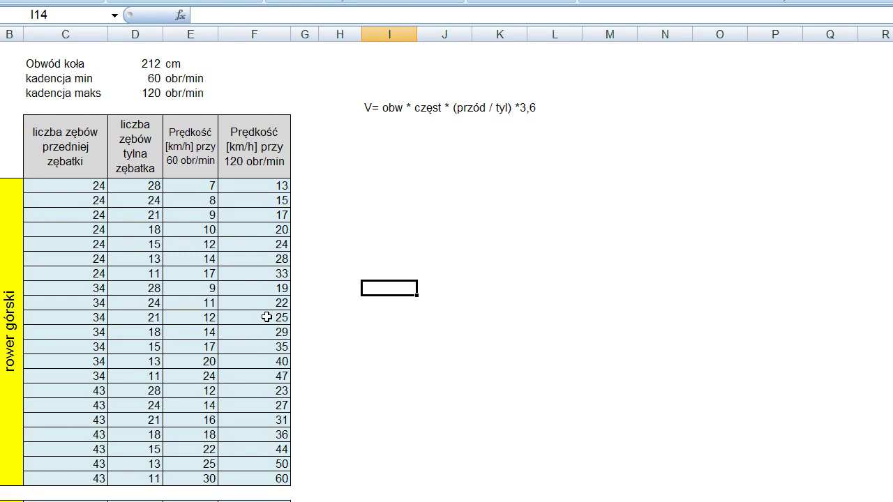
# Delete the written-out speed formula note from cell I5
pyautogui.click(374, 107)
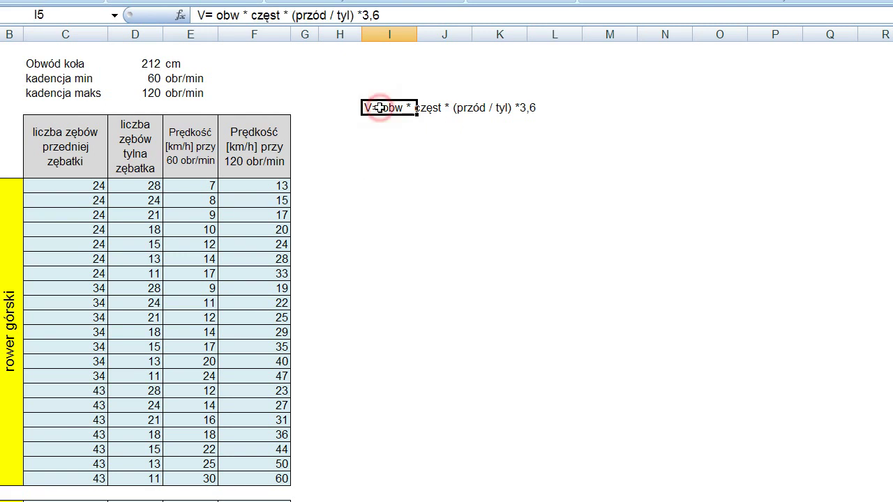
pyautogui.press('Delete')
pyautogui.click(443, 286)
# Add a column chart titled Rower górski beside the mountain-bike table and a second one titled Rower szosowy below it
pyautogui.moveTo(191, 185); pyautogui.dragTo(247, 477)
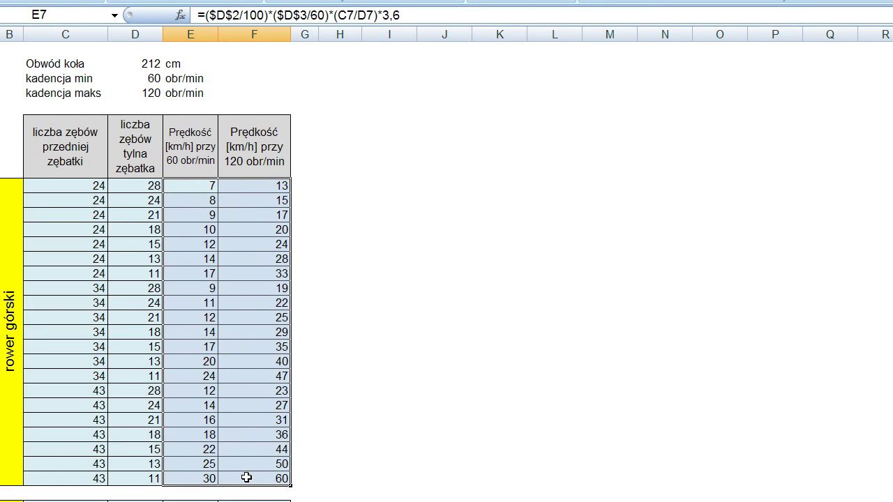
pyautogui.hotkey('alt', 'F1')
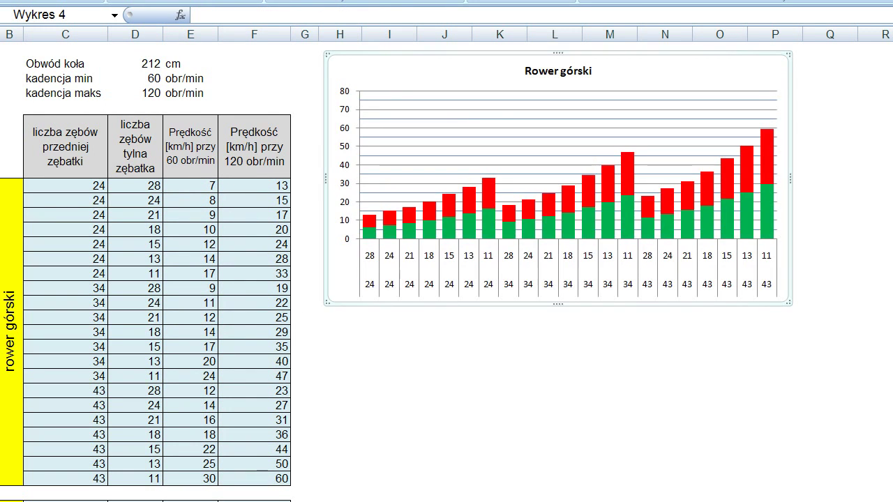
pyautogui.hotkey('alt', 'F1')
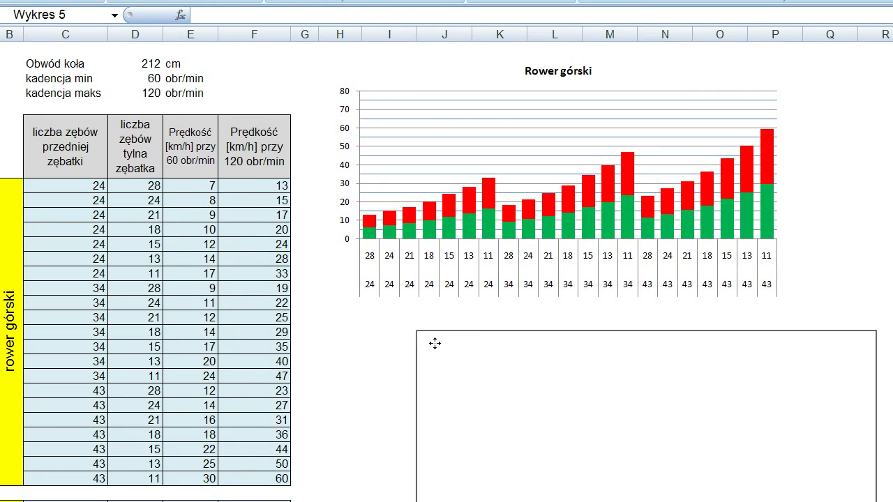
pyautogui.click(833, 215)
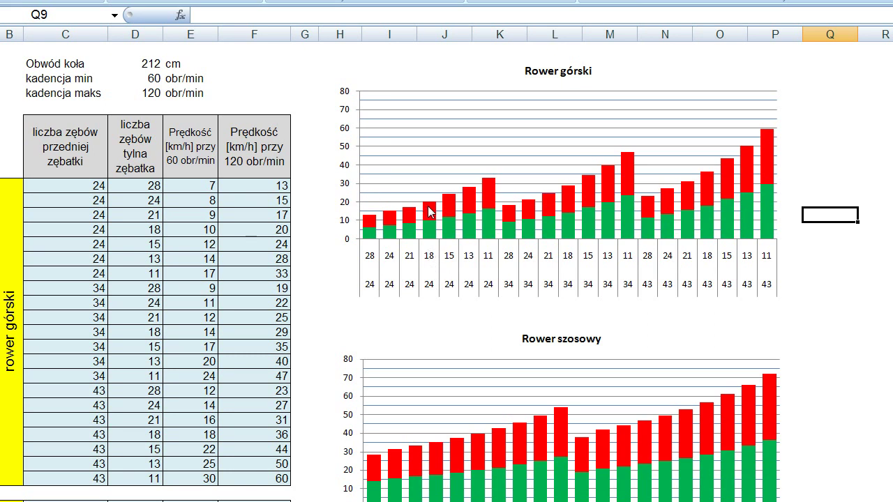
# Try a maximum cadence of 100 obr/min in D4 and a minimum cadence of 80 obr/min in D3
pyautogui.click(145, 93)
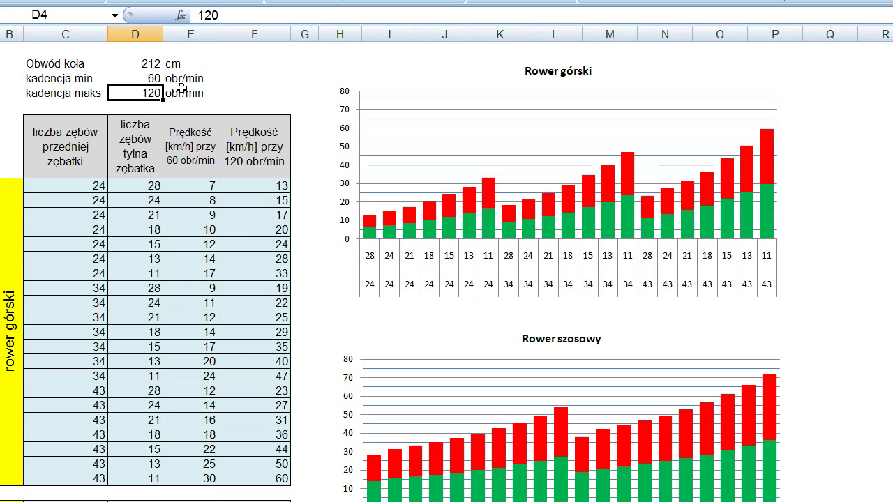
pyautogui.write('100')
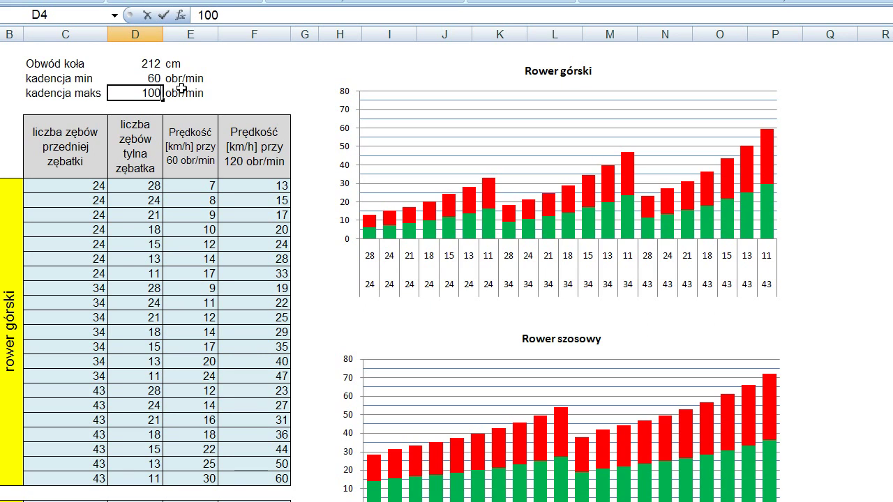
pyautogui.click(237, 92)
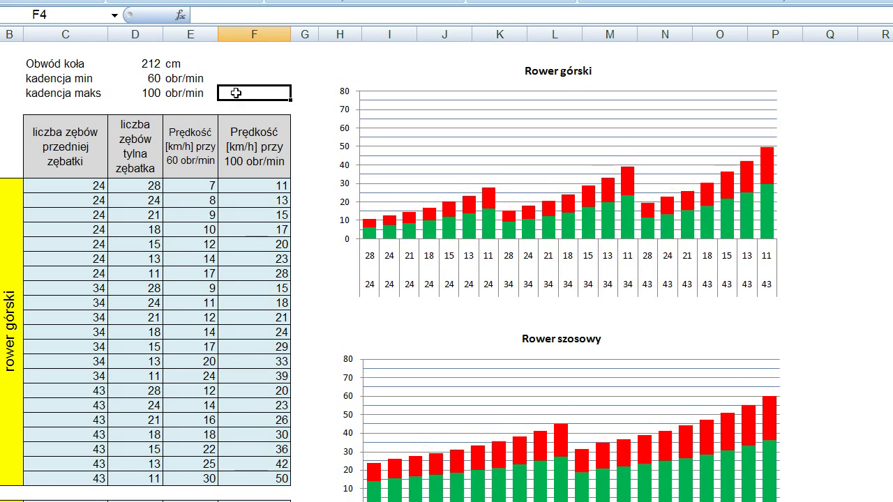
pyautogui.click(135, 81)
pyautogui.write('80')
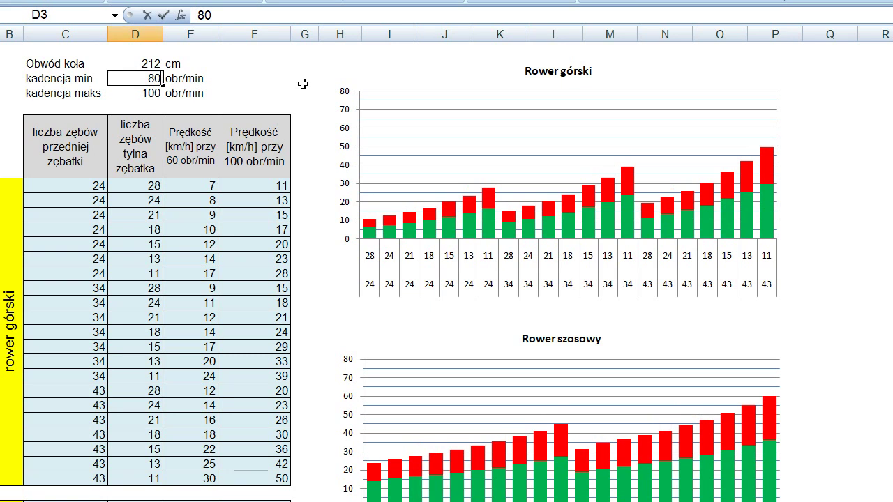
pyautogui.click(303, 82)
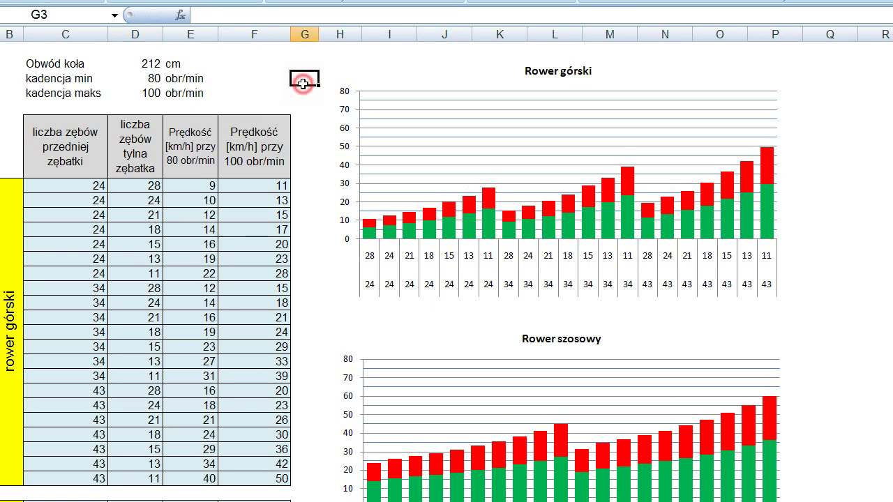
# Set the minimum cadence in D3 to 70 obr/min and the maximum cadence in D4 to 120 obr/min
pyautogui.click(134, 79)
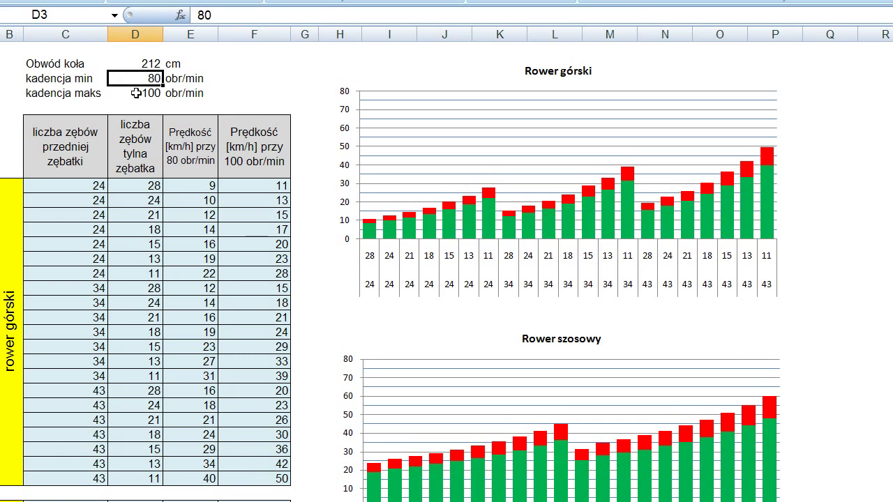
pyautogui.write('70')
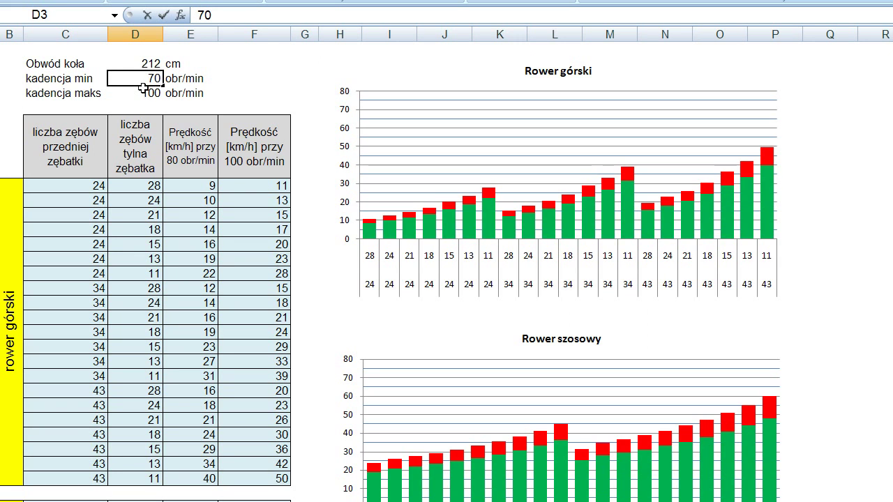
pyautogui.click(143, 93)
pyautogui.write('120')
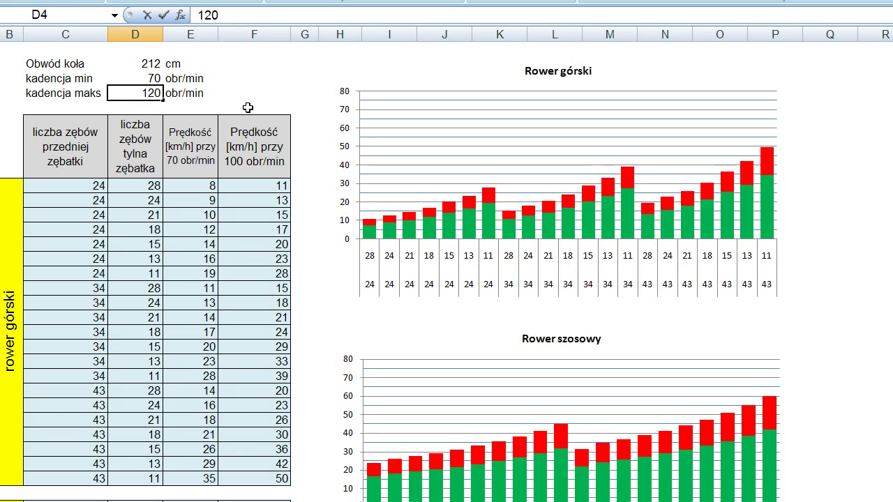
pyautogui.click(278, 94)
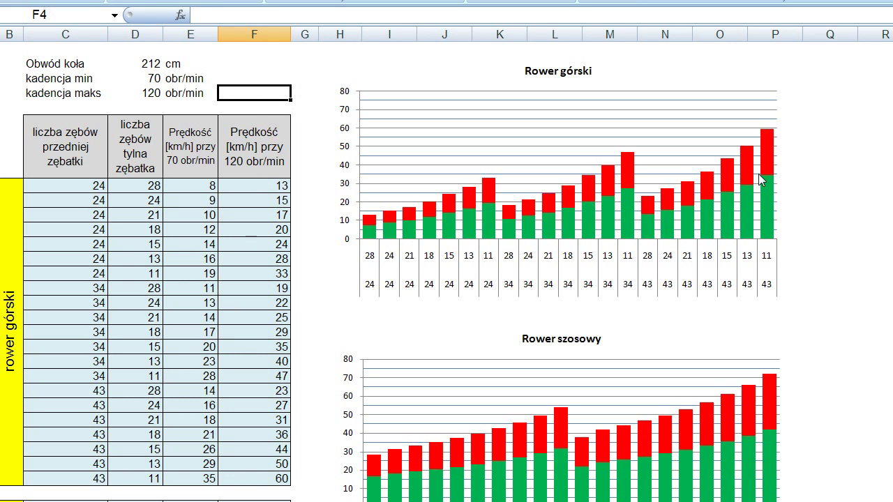
# Compare the mountain-bike and road-bike charts and the top-gear speeds at maximum cadence in F48 and F27
pyautogui.scroll(-3, 758, 173)
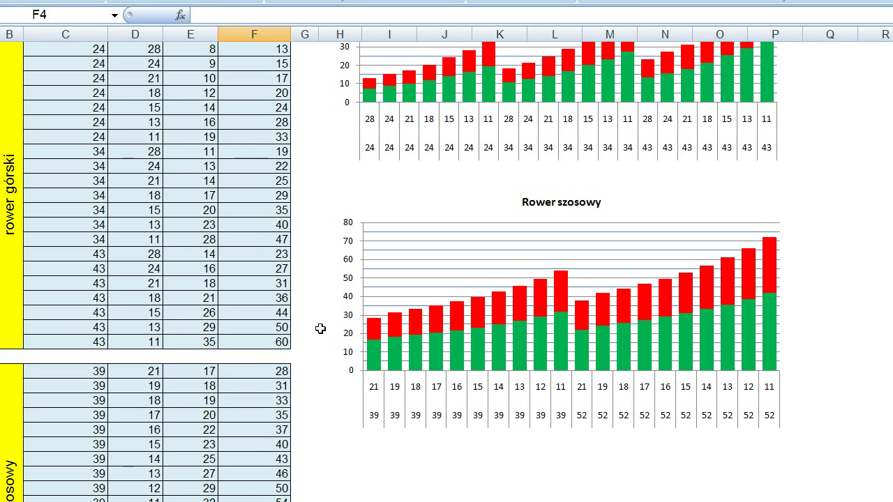
pyautogui.scroll(-3, 321, 328)
pyautogui.scroll(5, 295, 273)
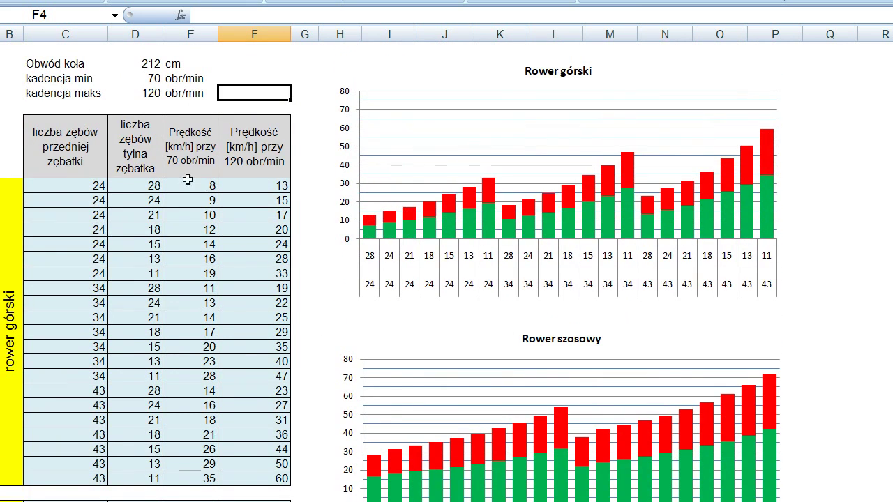
pyautogui.scroll(-8, 253, 272)
pyautogui.click(265, 432)
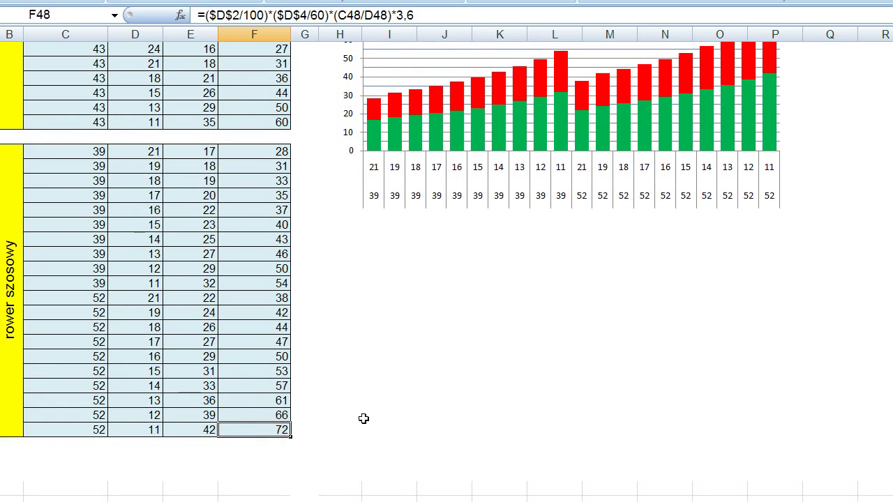
pyautogui.scroll(3, 385, 425)
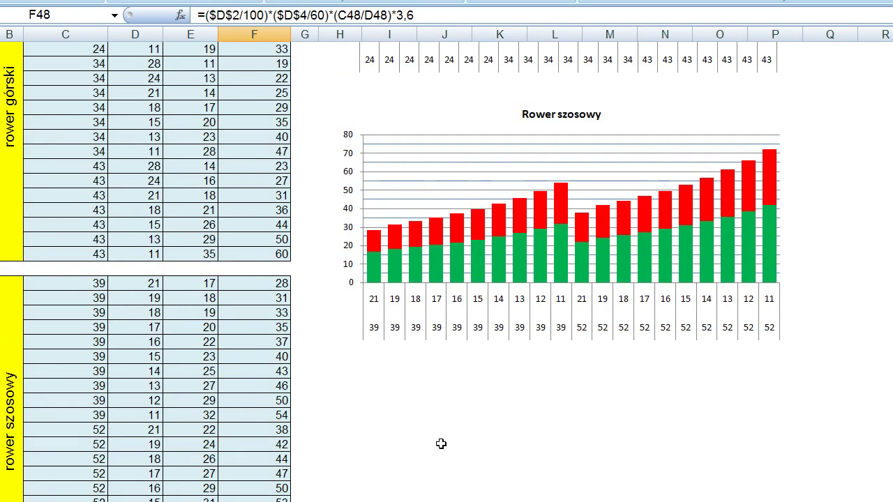
pyautogui.scroll(2, 300, 399)
pyautogui.click(272, 343)
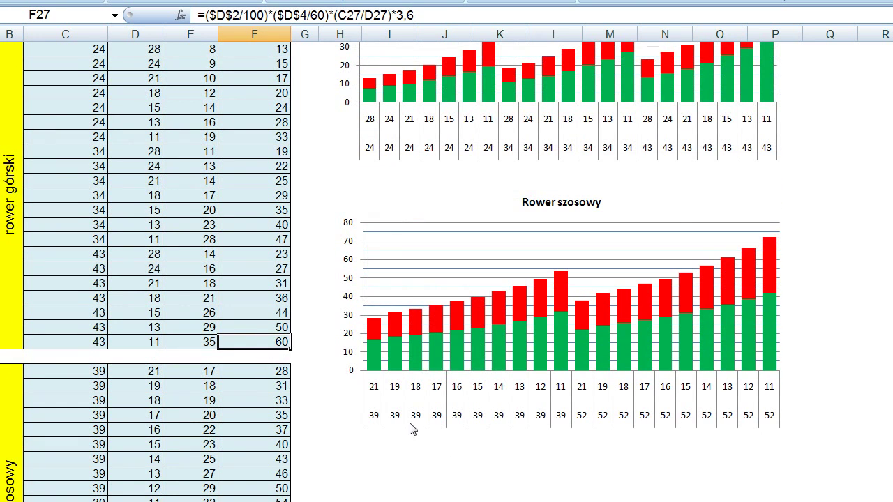
pyautogui.scroll(3, 411, 426)
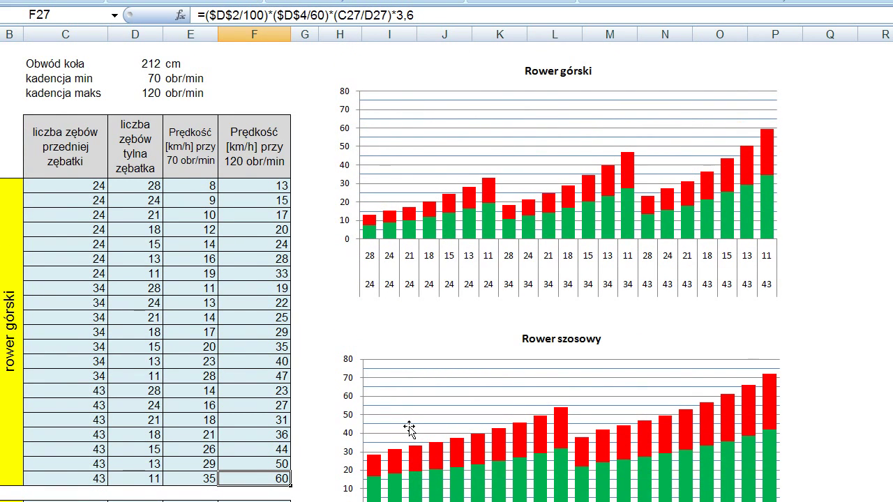